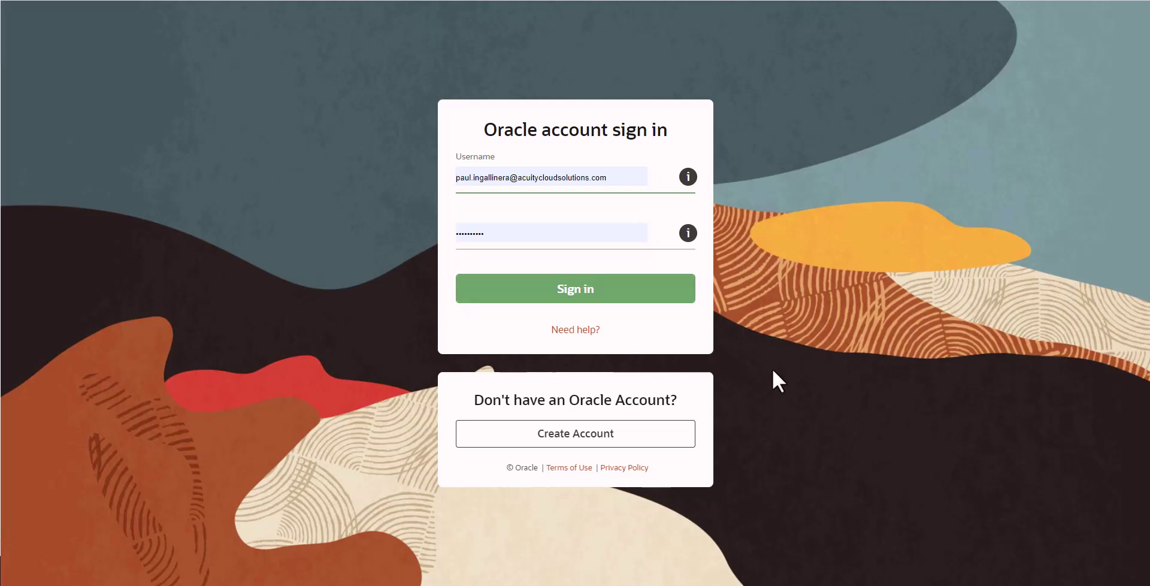
# - Sign in and open the Talent Management idea lab under Ideas > Human Capital Management
pyautogui.click(590, 293)
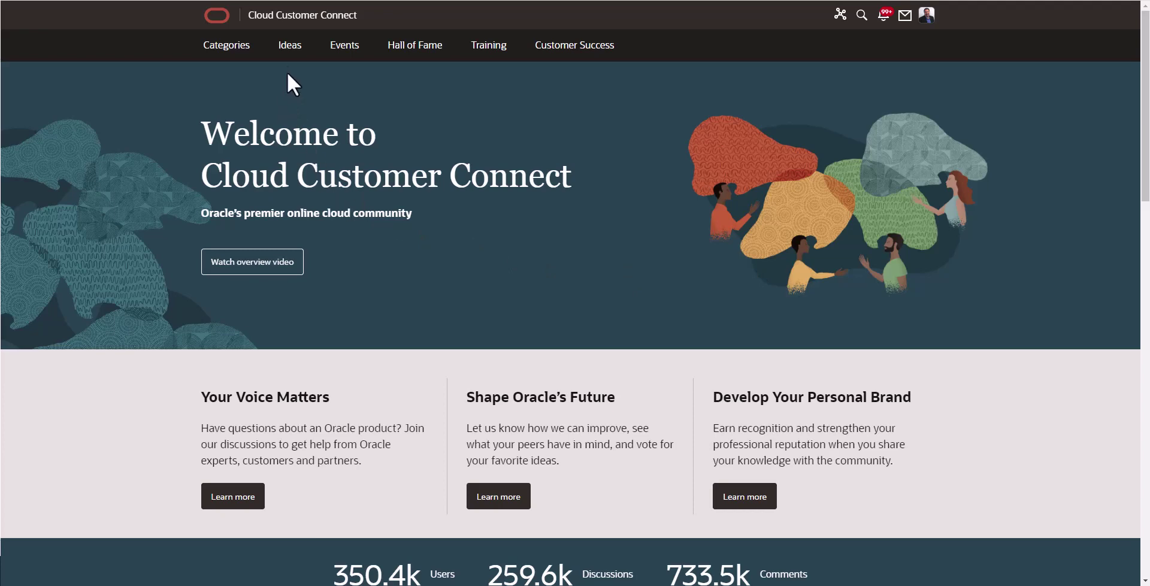
pyautogui.moveTo(289, 48)
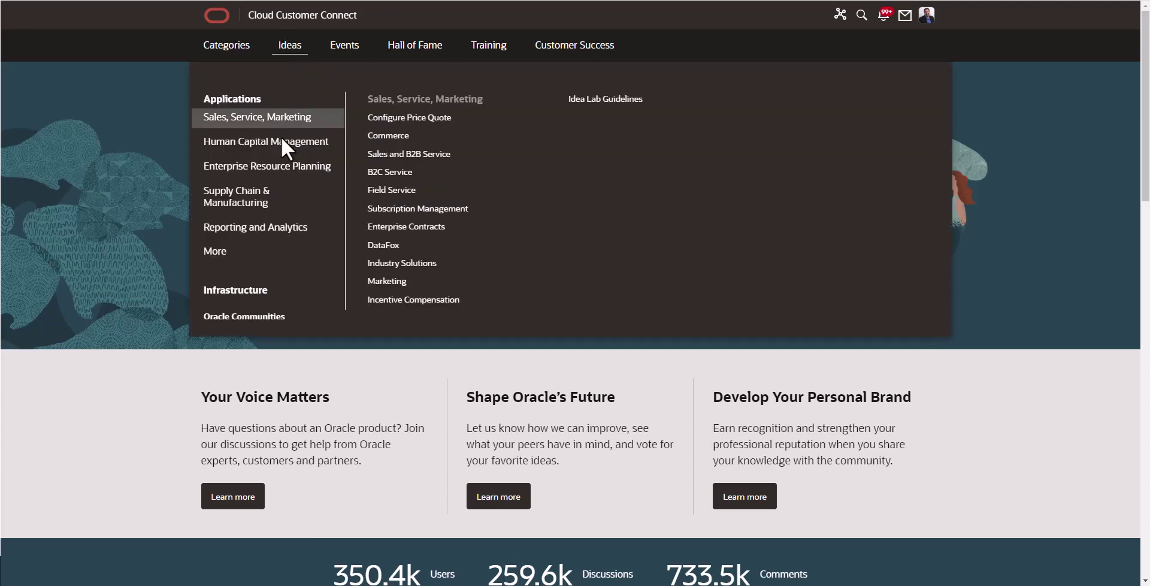
pyautogui.moveTo(284, 143)
pyautogui.moveTo(284, 166)
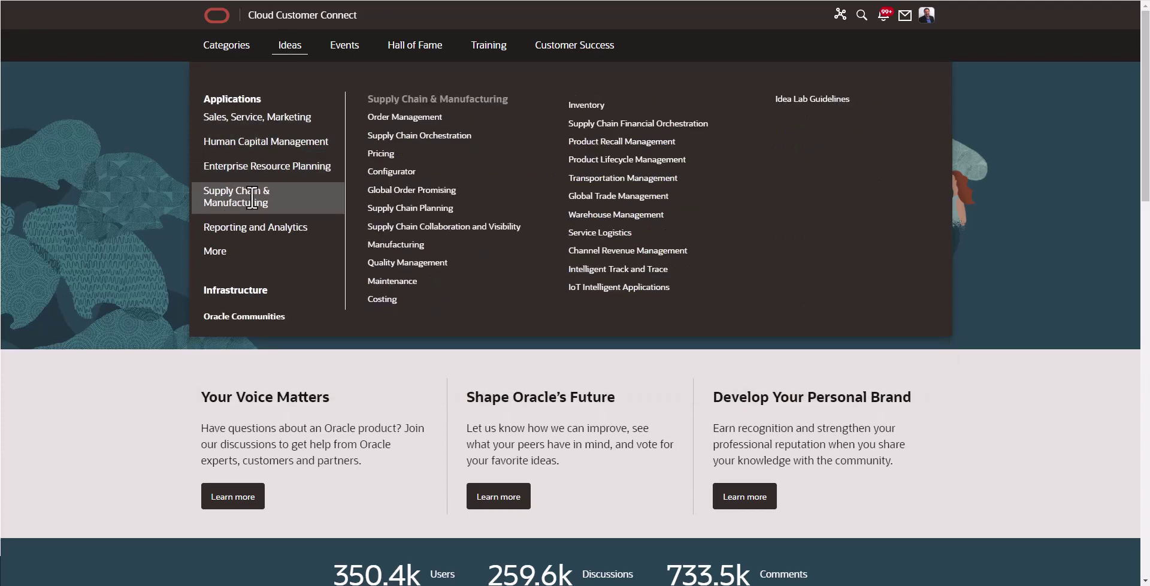
pyautogui.moveTo(253, 185)
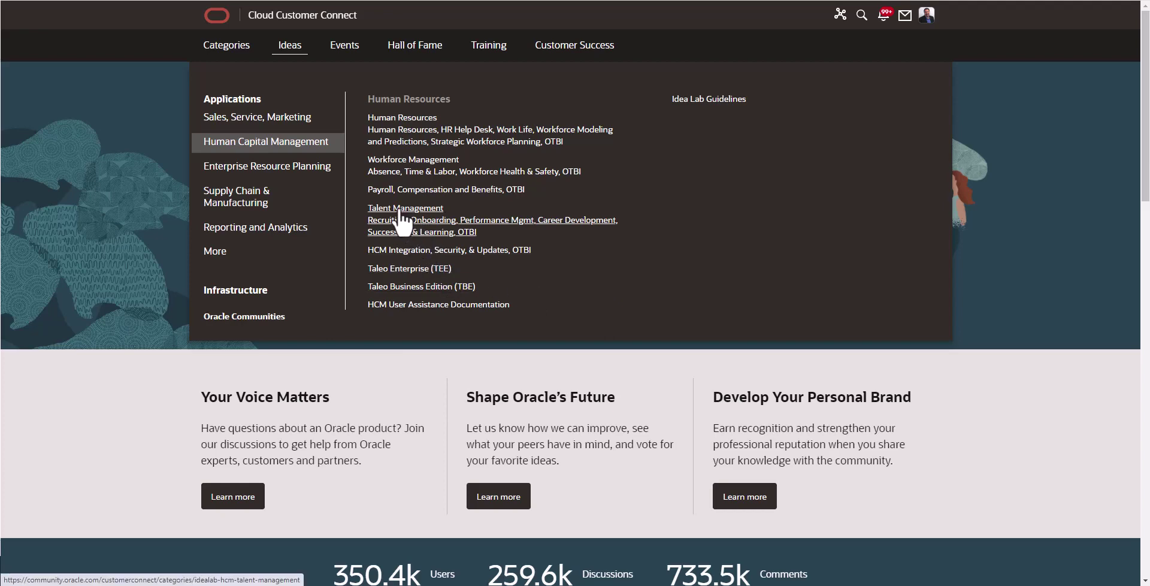
pyautogui.click(611, 220)
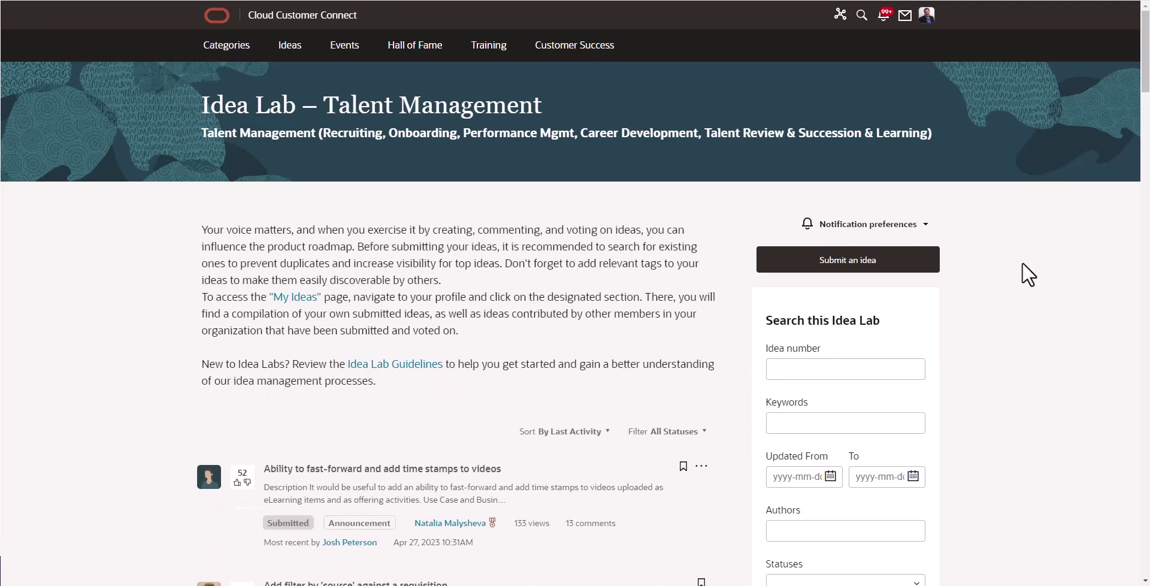
pyautogui.scroll(-1, 1022, 263)
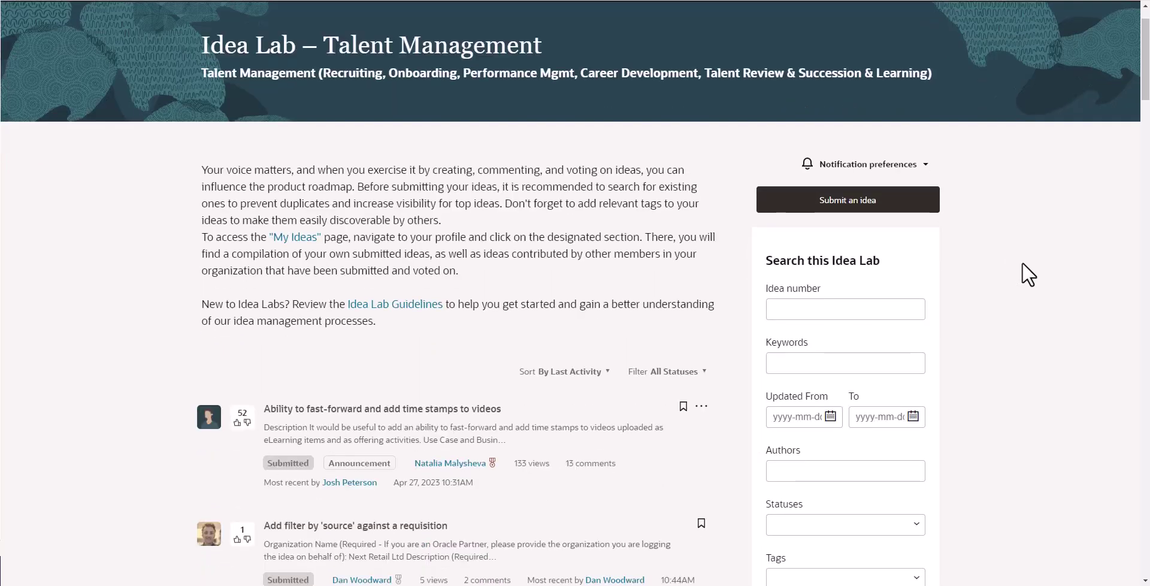
pyautogui.scroll(-1, 1021, 275)
pyautogui.scroll(-1, 1021, 274)
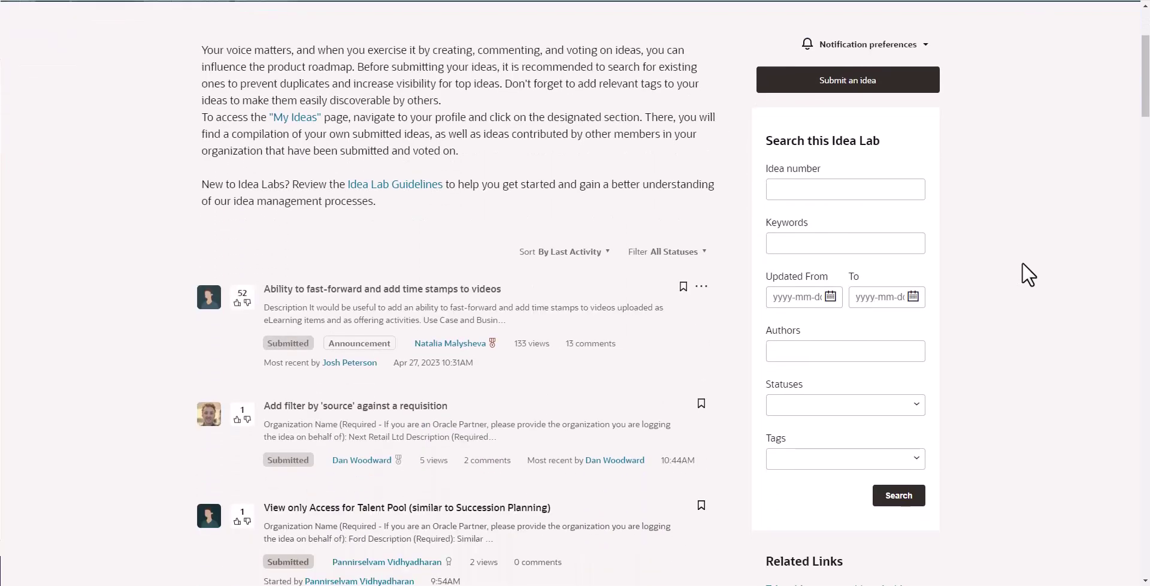
pyautogui.scroll(-3, 1024, 273)
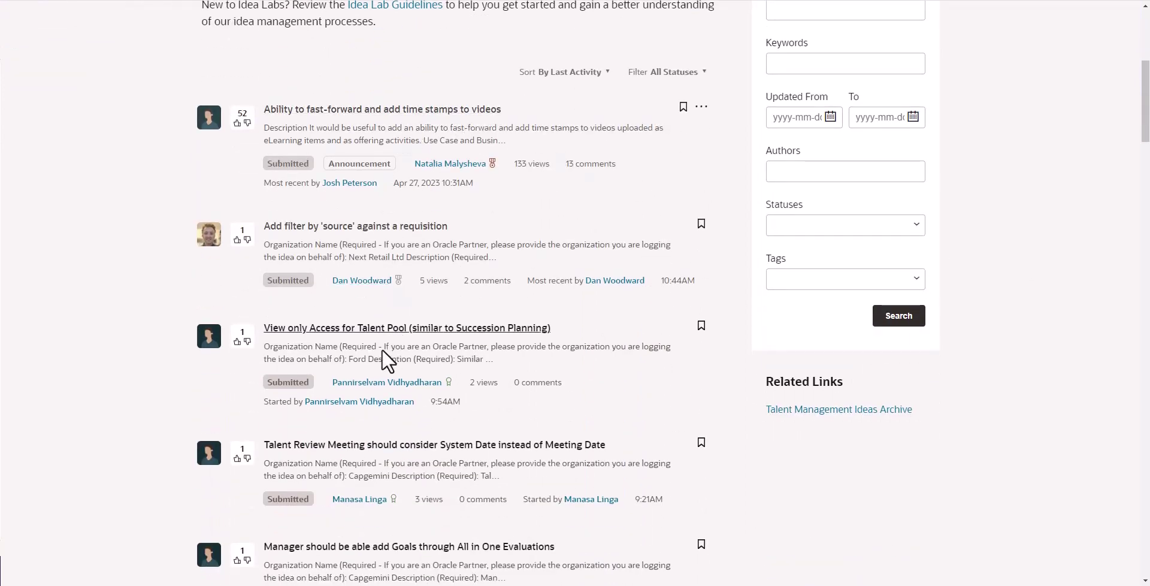
pyautogui.scroll(4, 1005, 323)
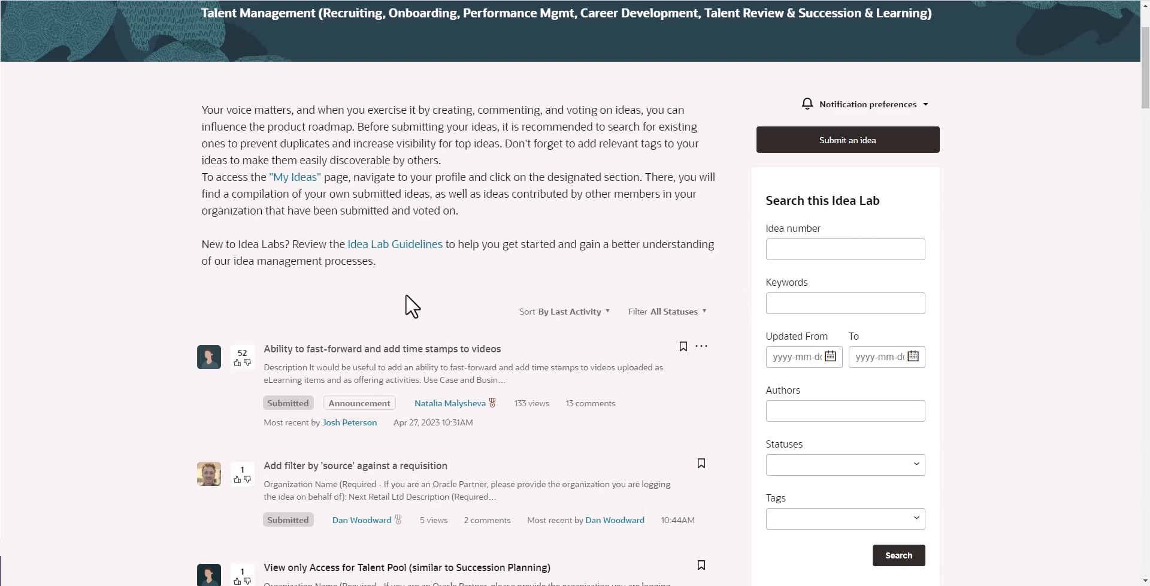
pyautogui.scroll(-3, 405, 294)
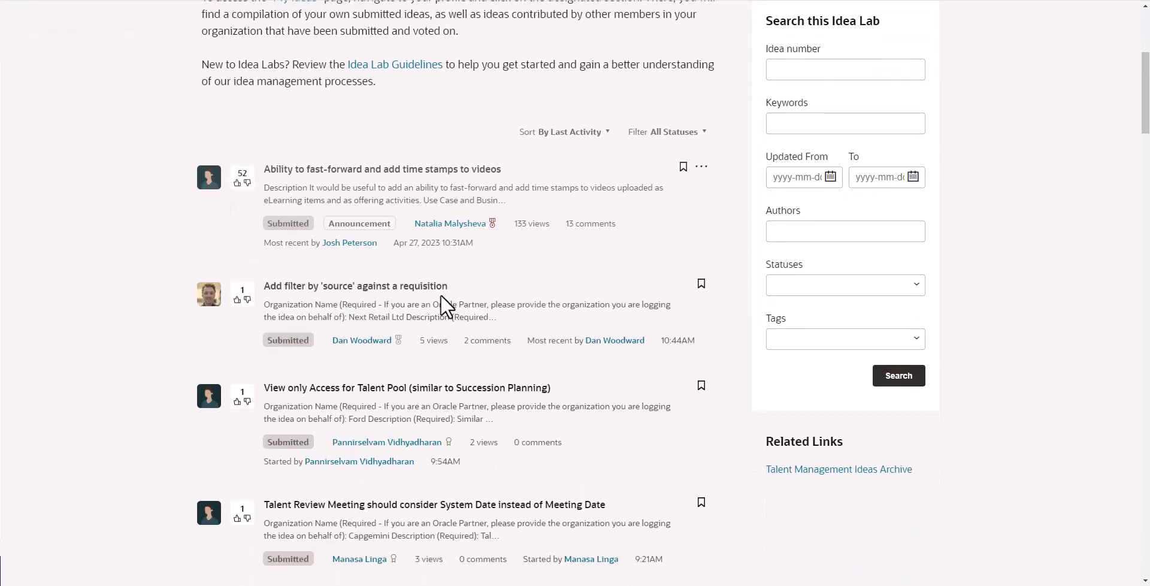
pyautogui.scroll(-1, 637, 288)
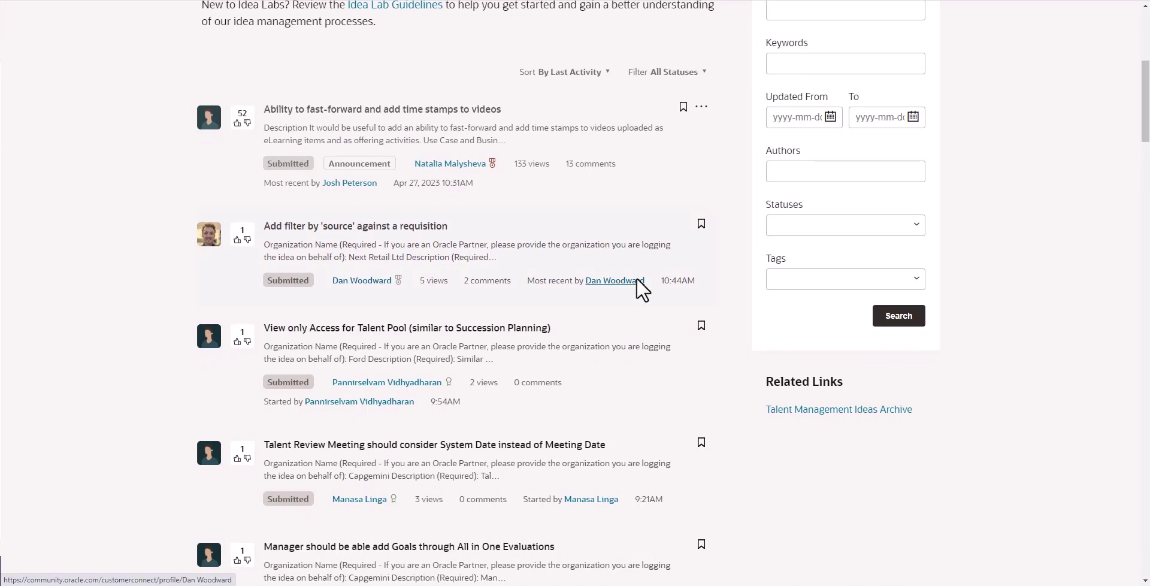
pyautogui.scroll(-1, 639, 290)
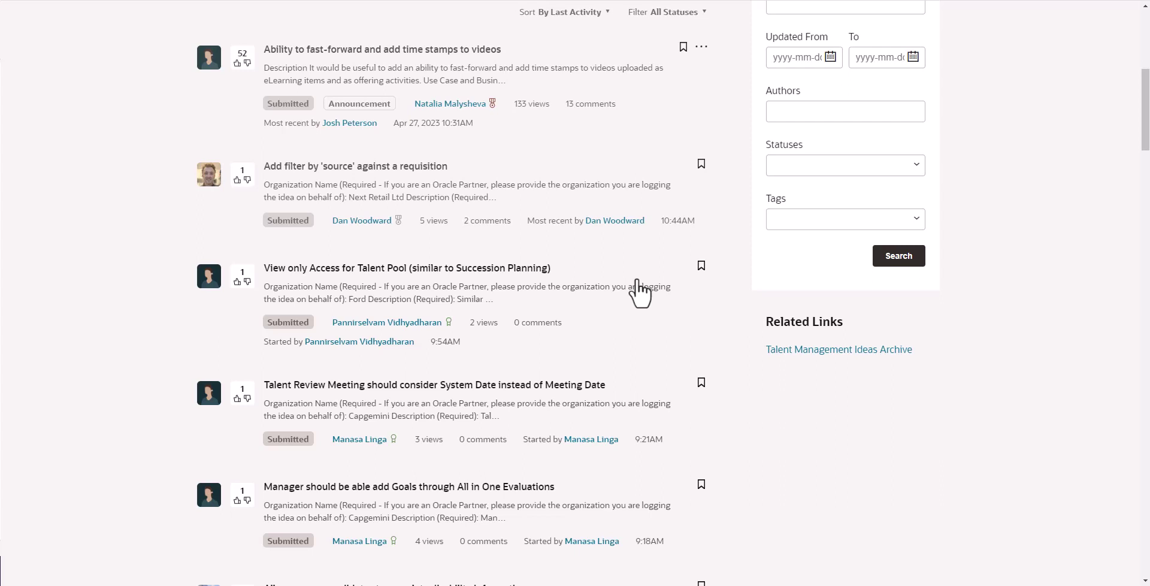
pyautogui.scroll(-4, 620, 240)
pyautogui.scroll(1, 620, 241)
pyautogui.scroll(5, 620, 241)
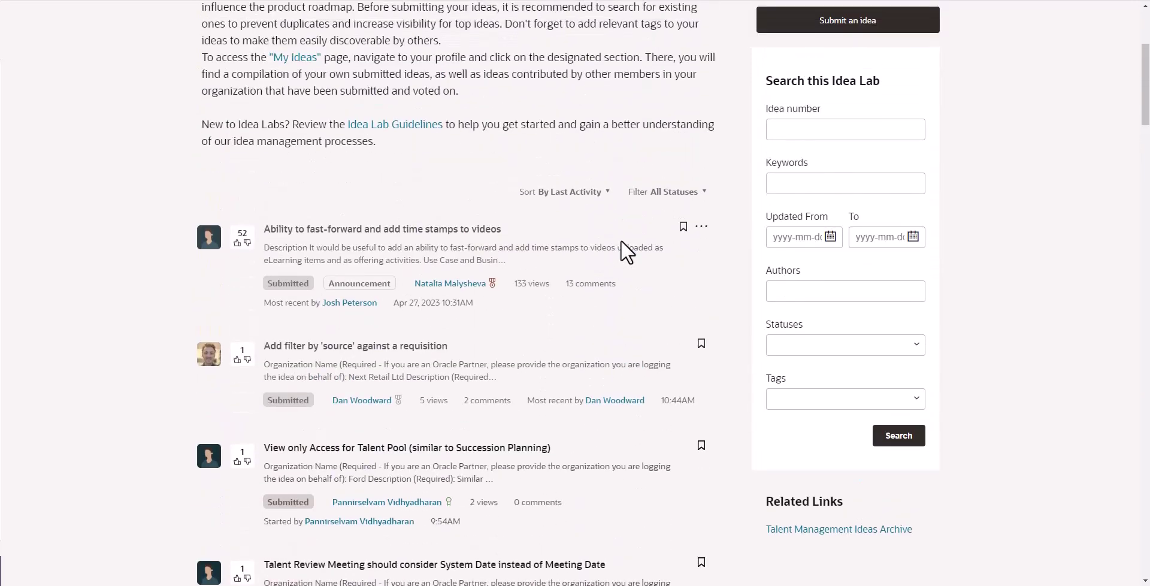
pyautogui.click(684, 194)
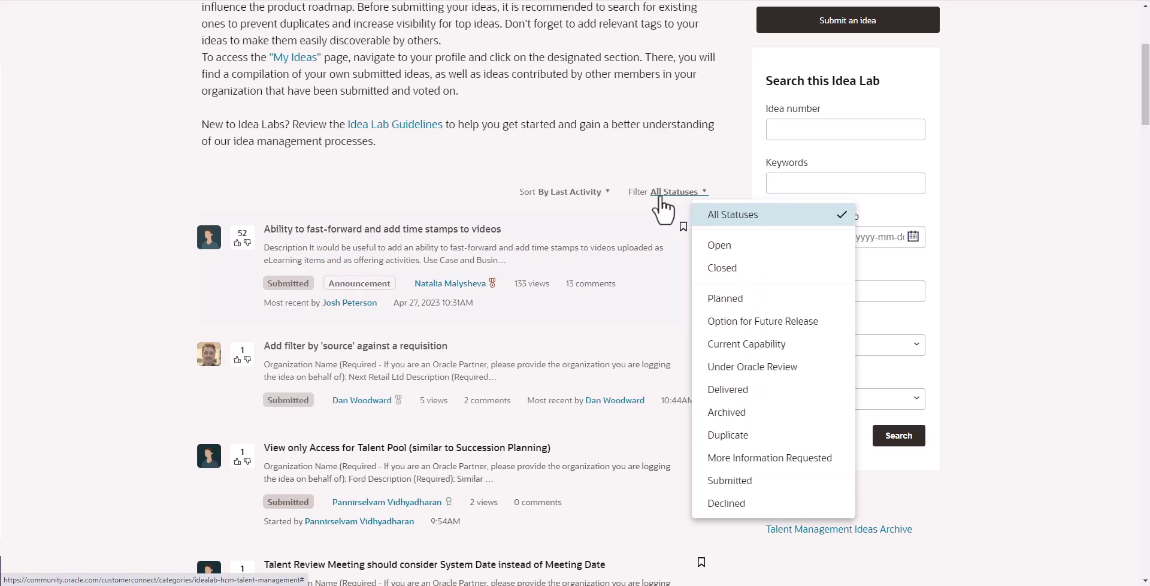
pyautogui.click(566, 193)
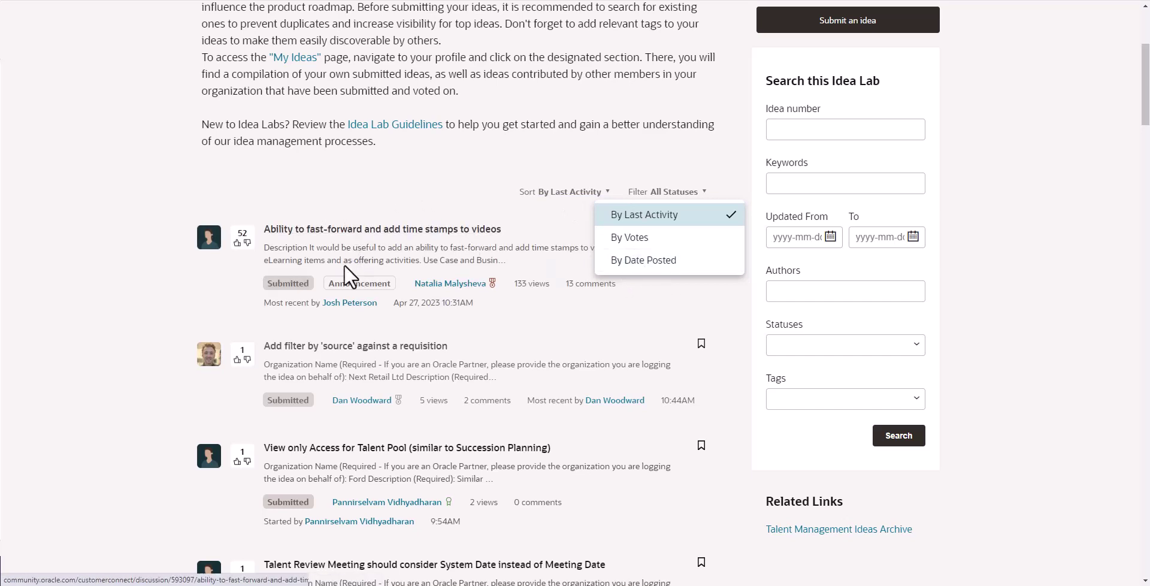
pyautogui.click(327, 183)
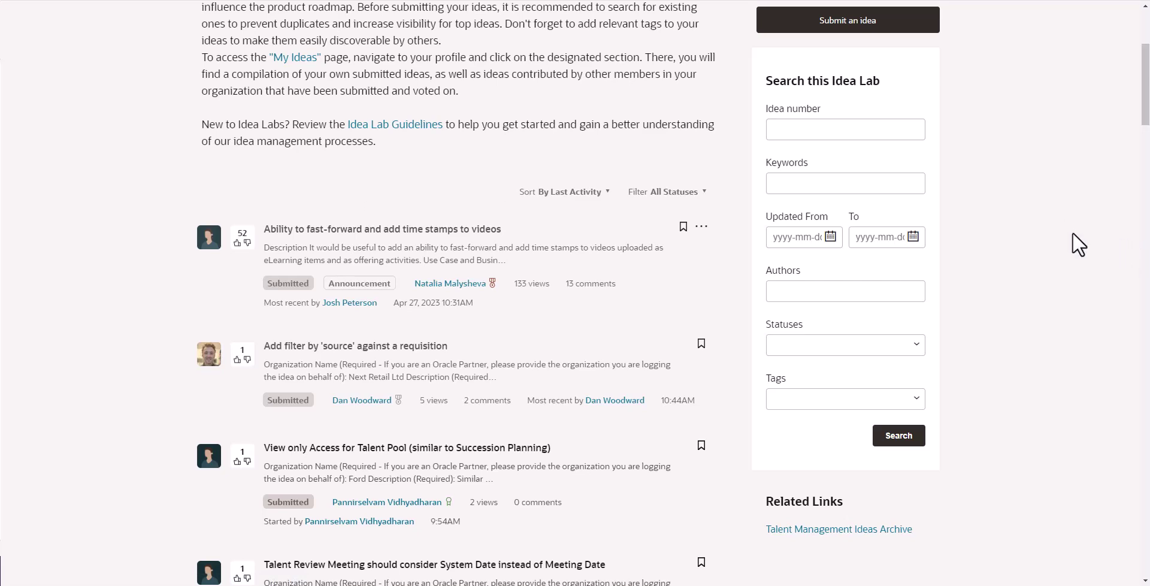
pyautogui.scroll(1, 1016, 218)
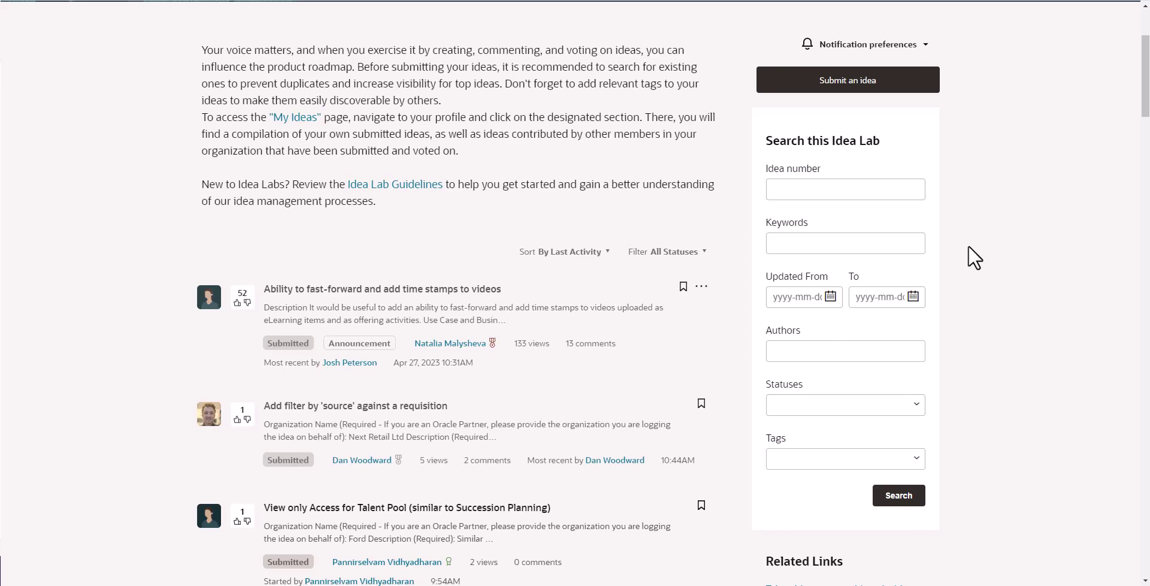
# - Search the Talent Management Idea Lab for the keyword 'citizenship'
pyautogui.write('citizenship')
pyautogui.click(907, 501)
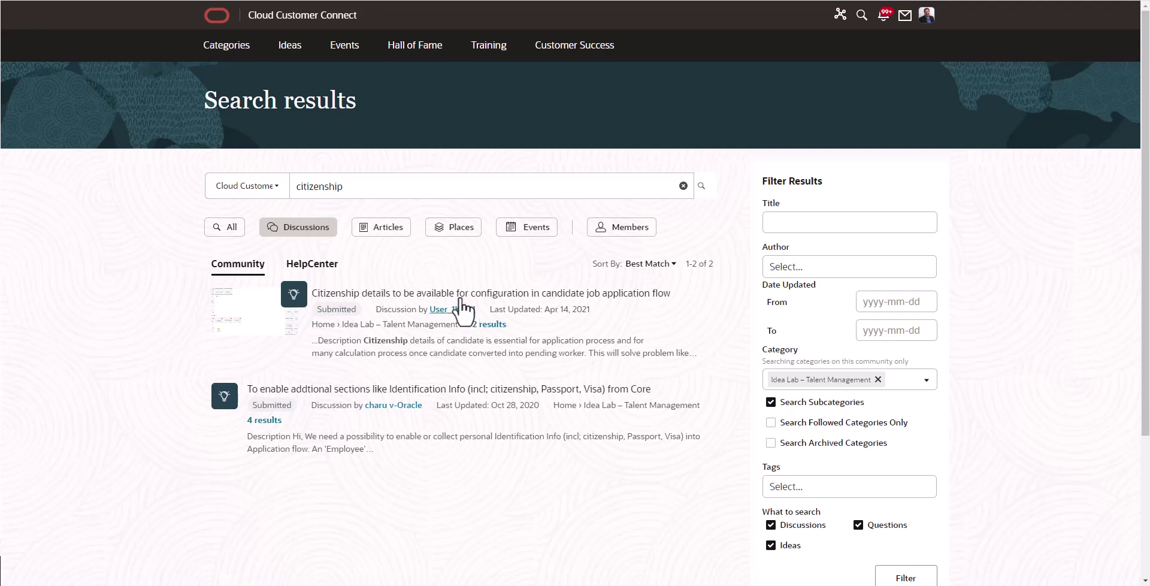
pyautogui.click(454, 349)
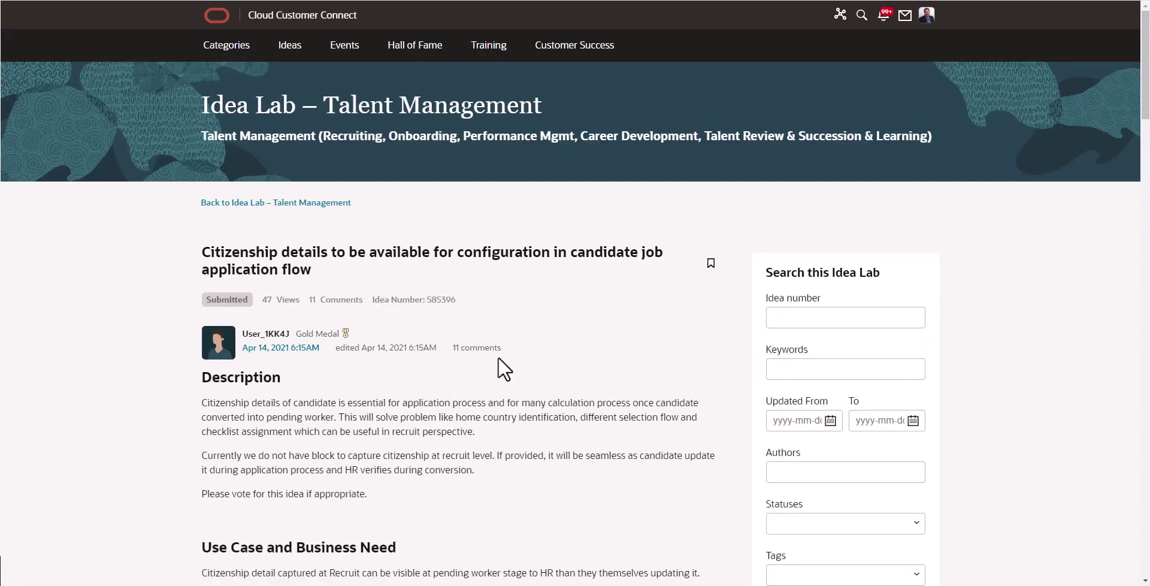
pyautogui.scroll(-4, 636, 322)
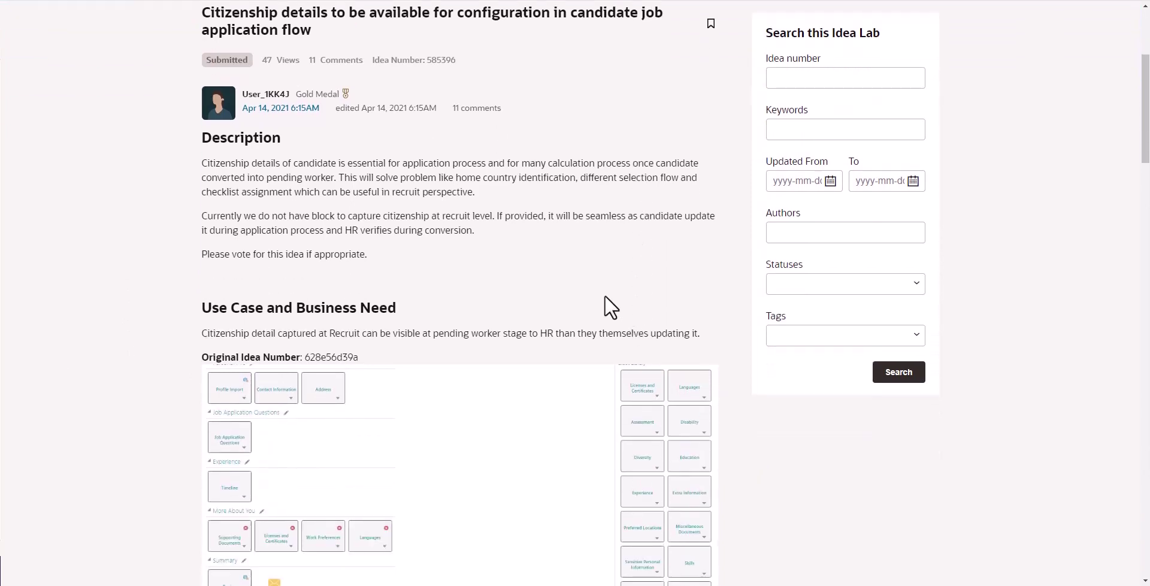
pyautogui.scroll(-2, 599, 259)
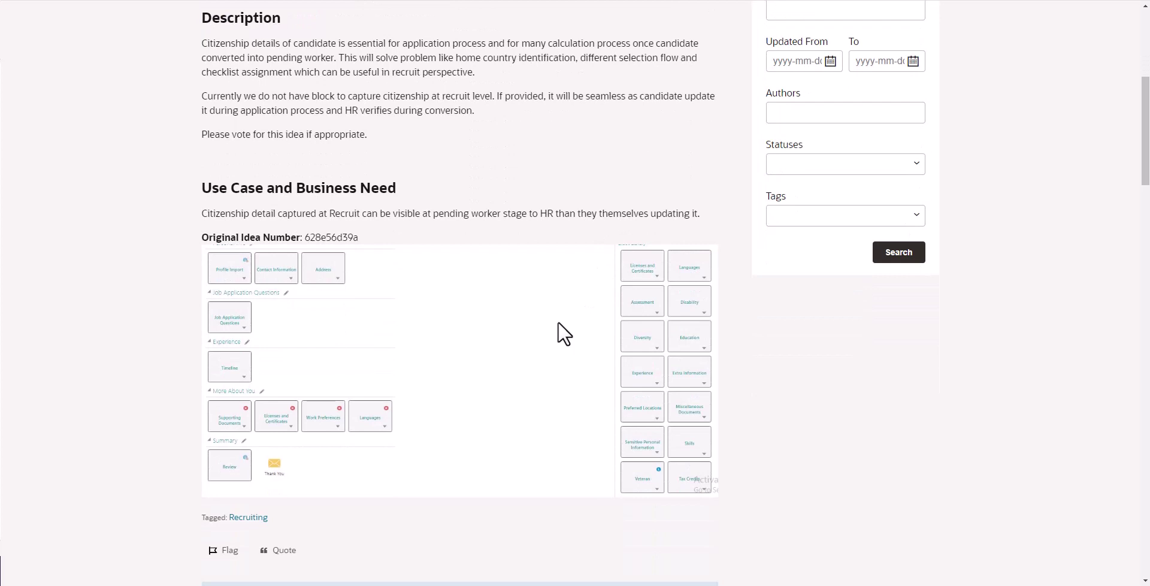
pyautogui.scroll(-2, 563, 334)
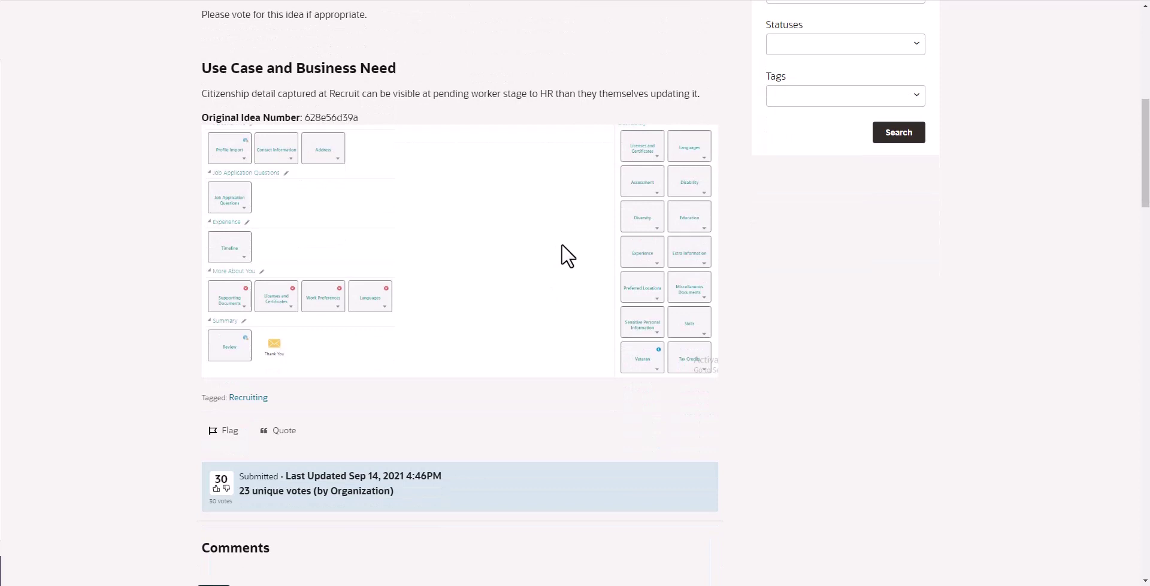
pyautogui.scroll(-2, 567, 257)
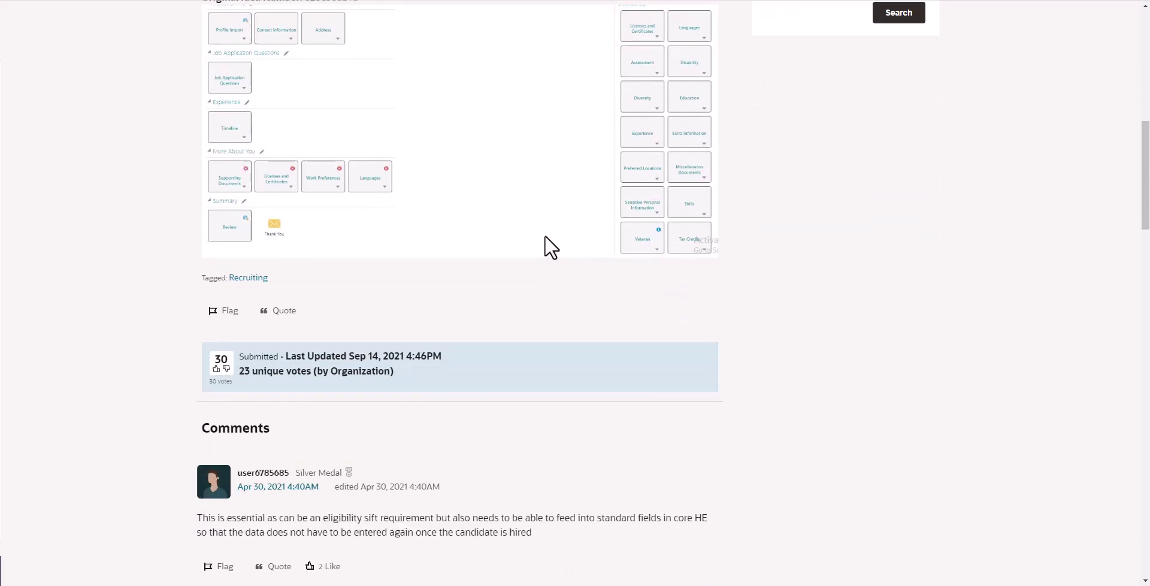
pyautogui.scroll(-3, 544, 235)
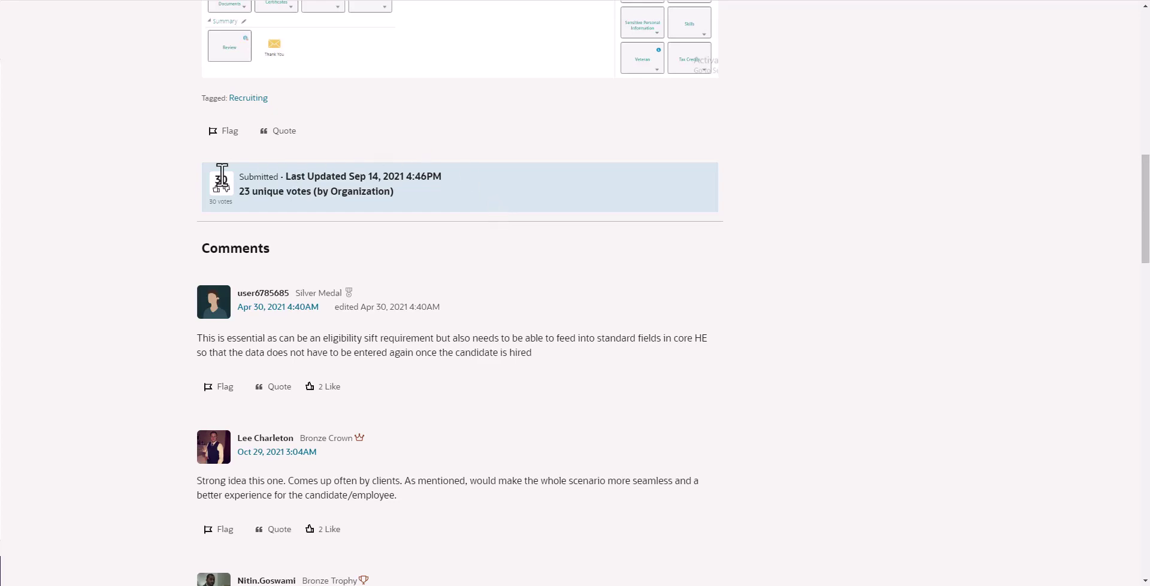
pyautogui.scroll(5, 480, 228)
pyautogui.scroll(5, 529, 305)
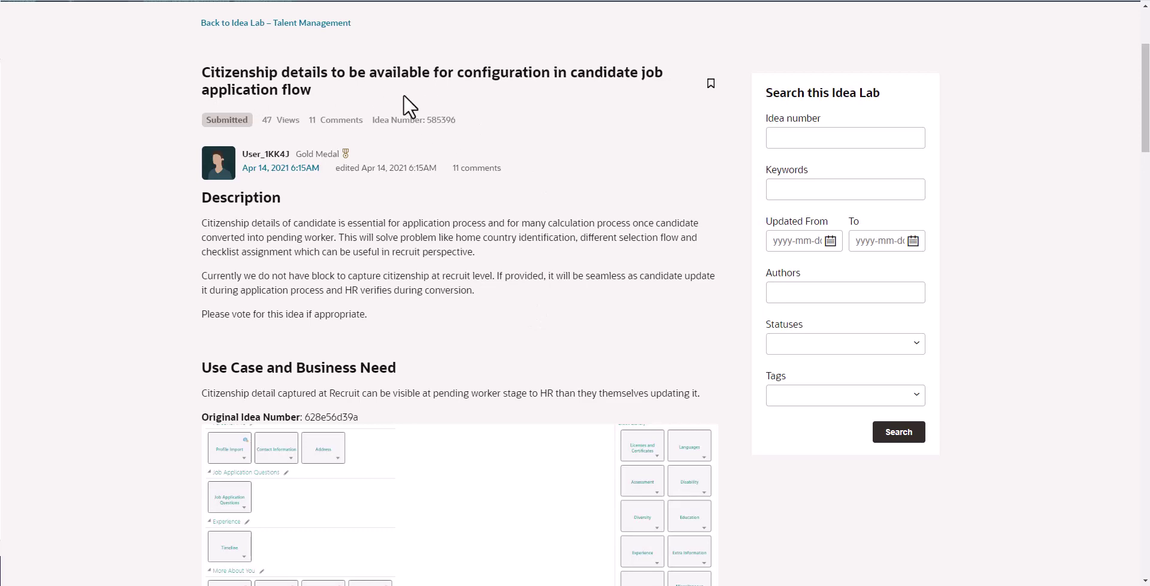
pyautogui.scroll(-10, 403, 95)
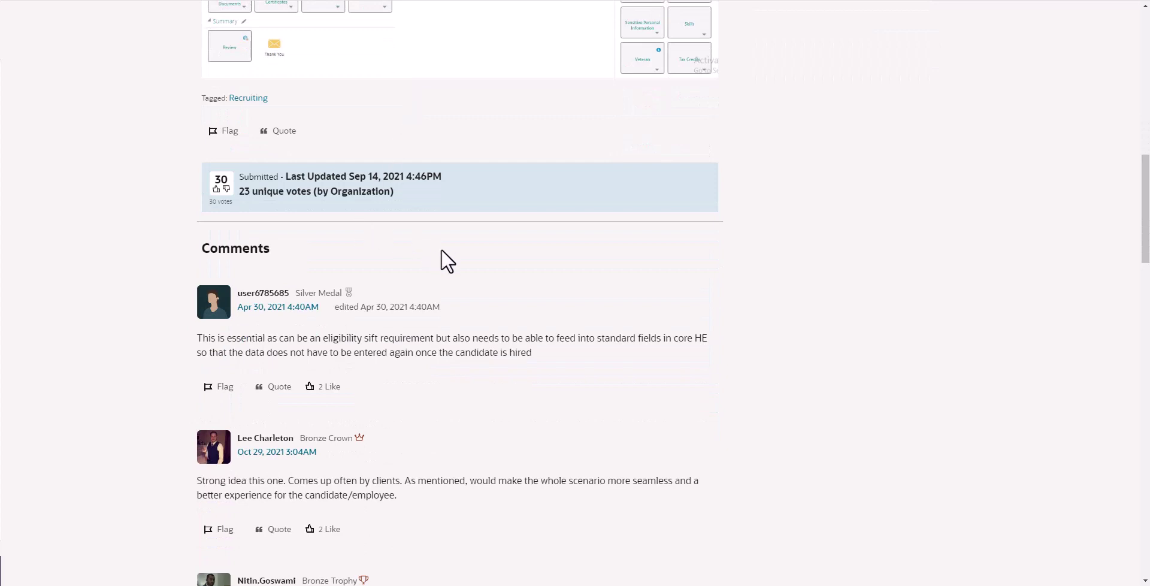
pyautogui.scroll(-3, 822, 273)
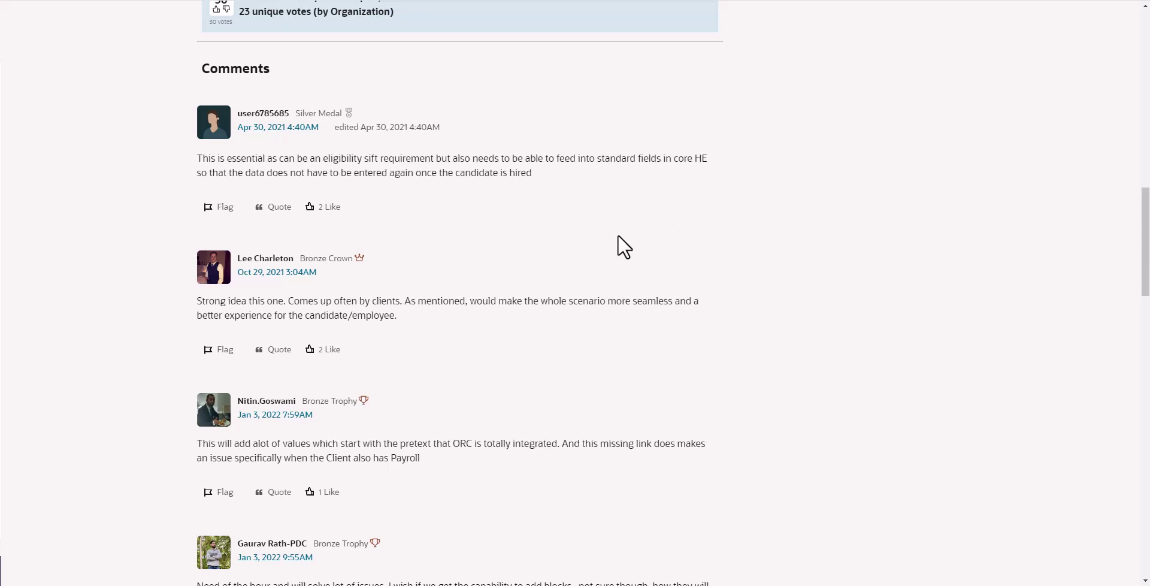
pyautogui.scroll(-1, 597, 202)
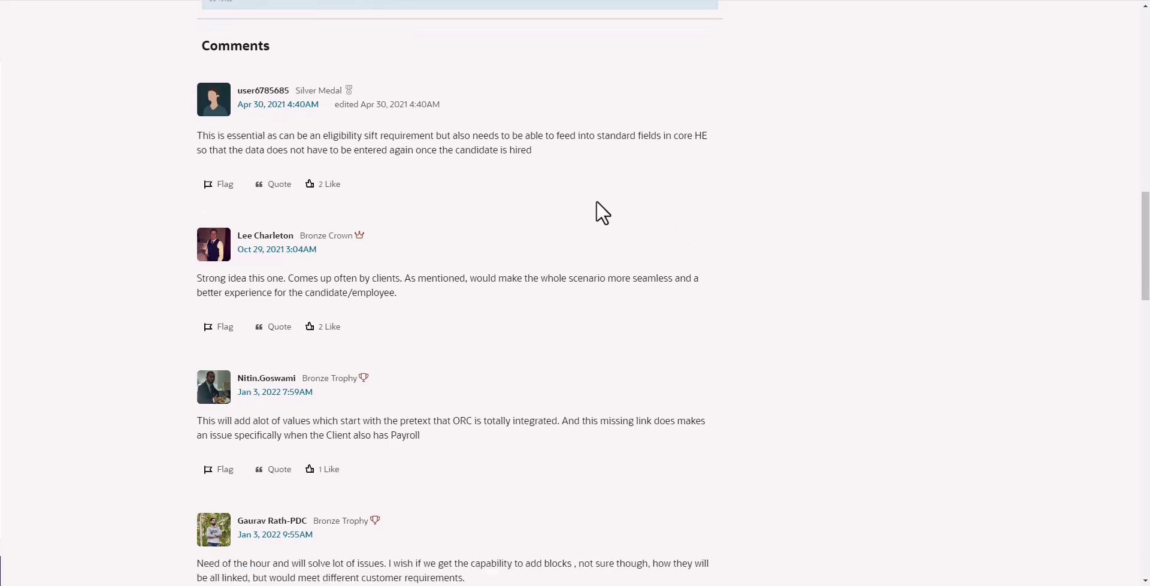
pyautogui.scroll(-2, 597, 202)
pyautogui.scroll(-2, 596, 202)
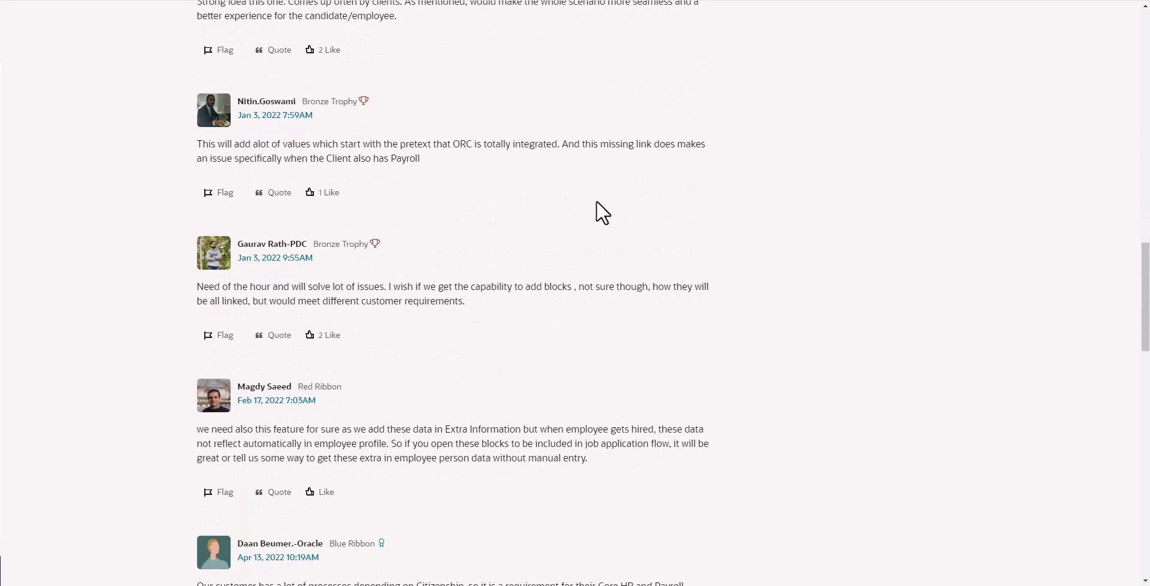
pyautogui.scroll(-5, 597, 202)
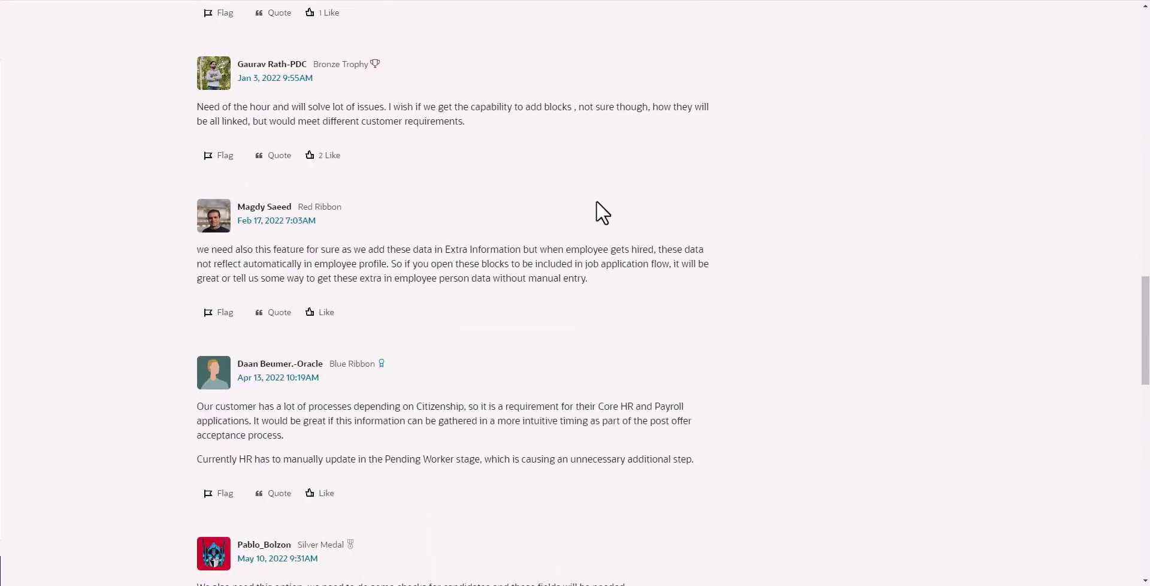
pyautogui.scroll(-11, 596, 202)
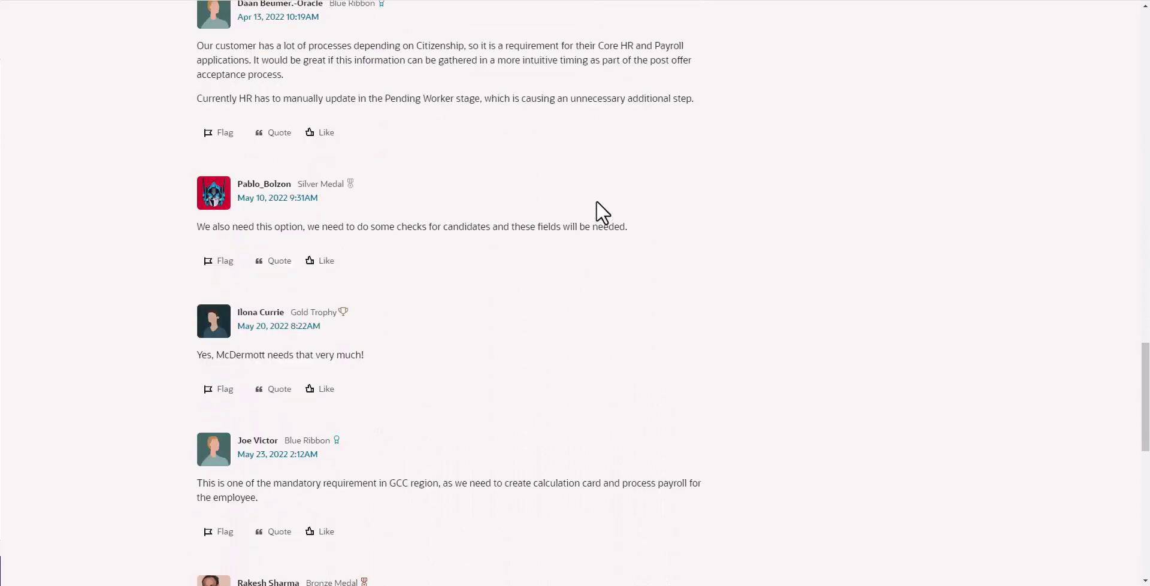
pyautogui.scroll(-3, 596, 213)
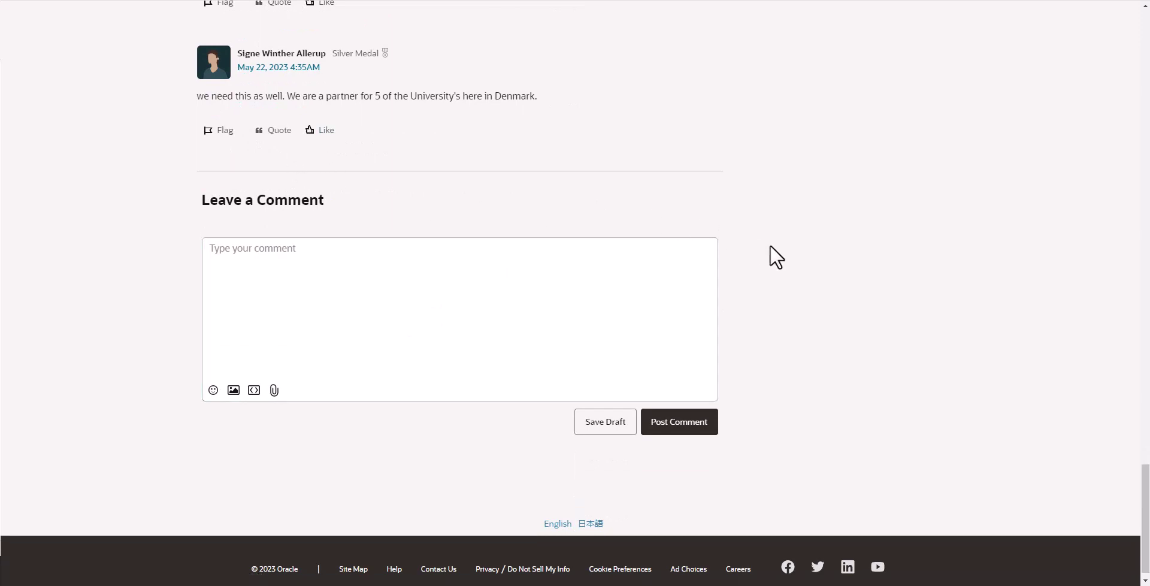
pyautogui.scroll(3, 770, 252)
pyautogui.scroll(1, 770, 246)
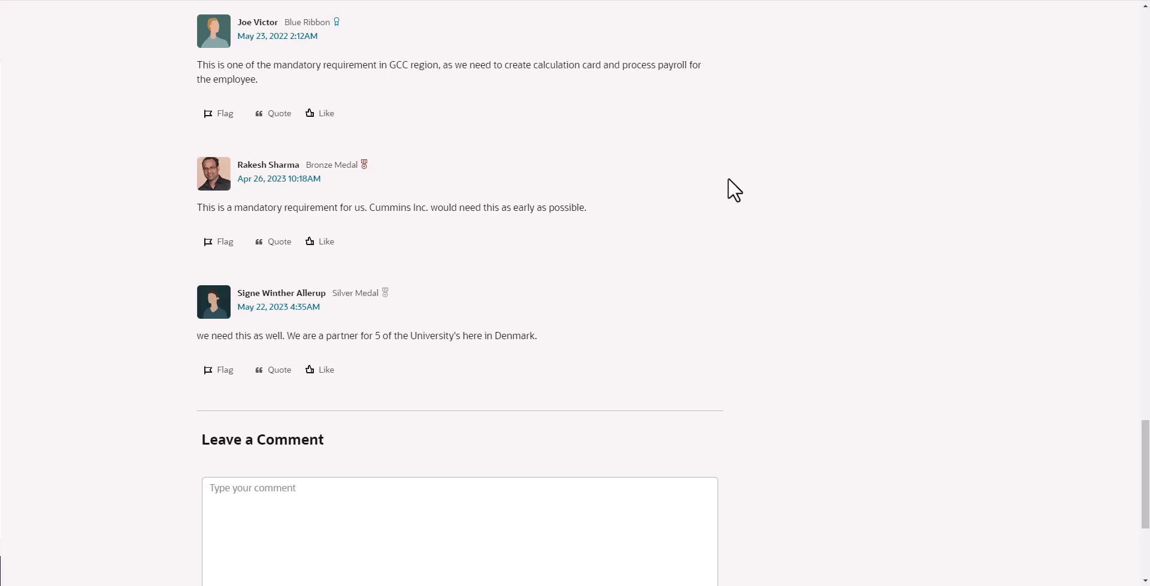
pyautogui.scroll(1, 728, 179)
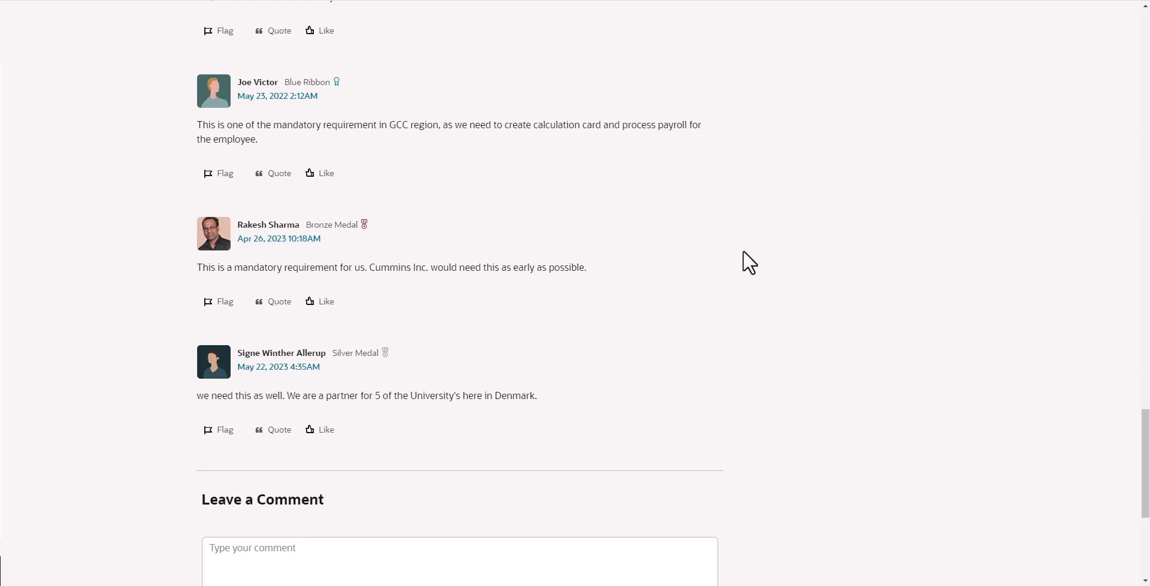
pyautogui.scroll(-1, 745, 206)
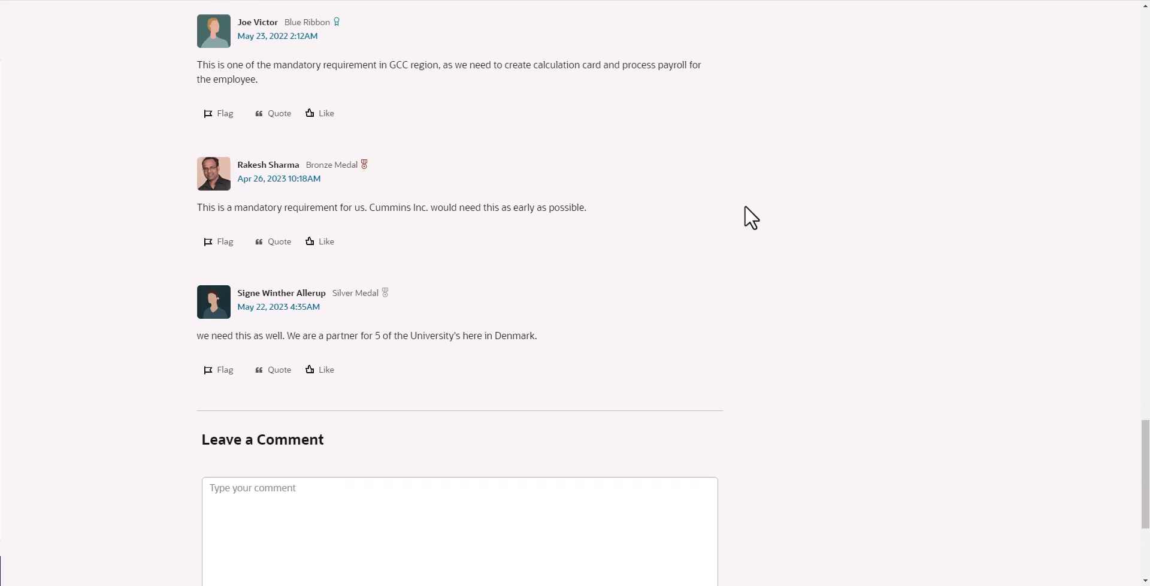
pyautogui.scroll(1, 732, 178)
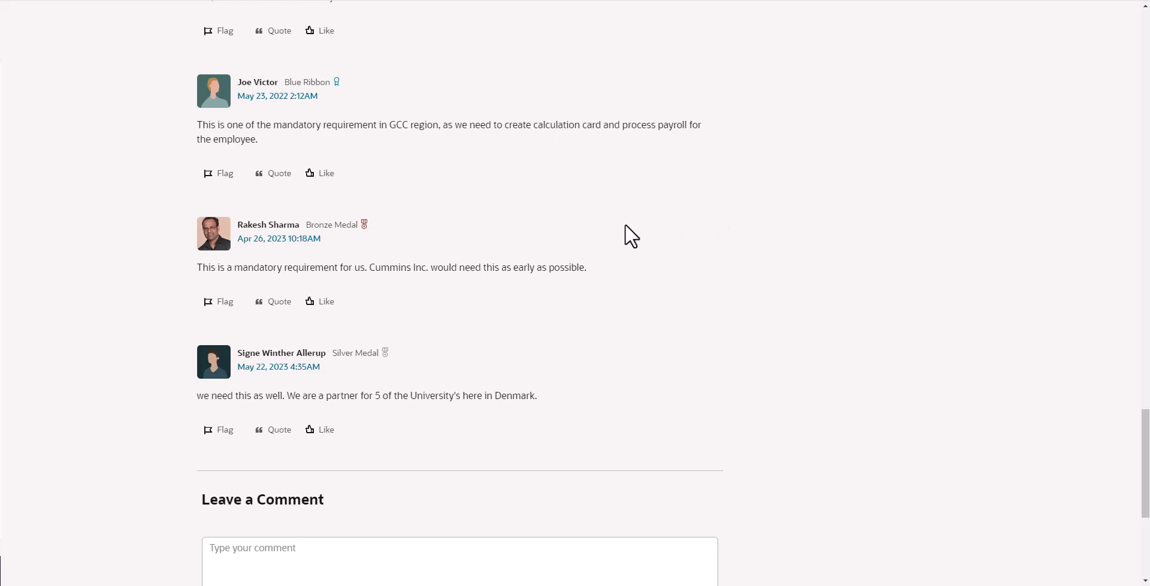
pyautogui.scroll(4, 591, 204)
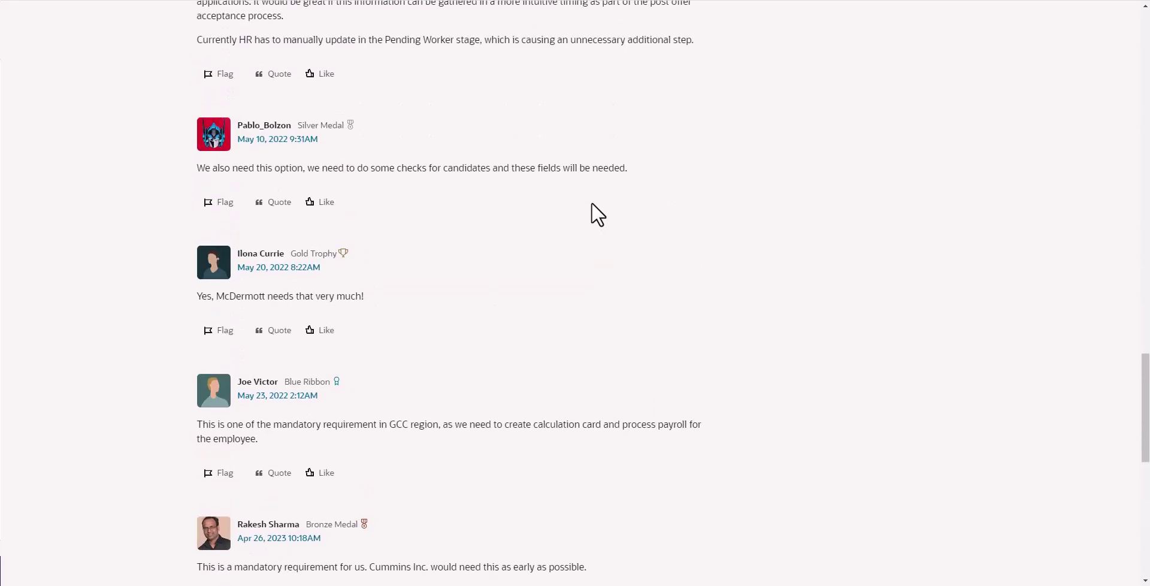
pyautogui.scroll(-8, 591, 204)
pyautogui.scroll(-2, 591, 202)
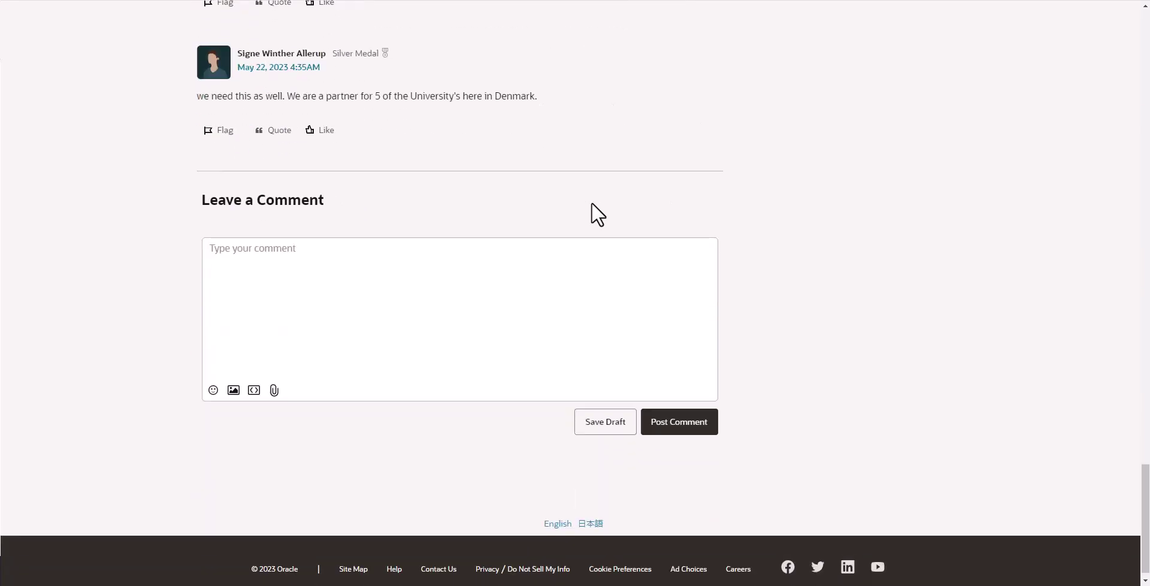
pyautogui.click(293, 281)
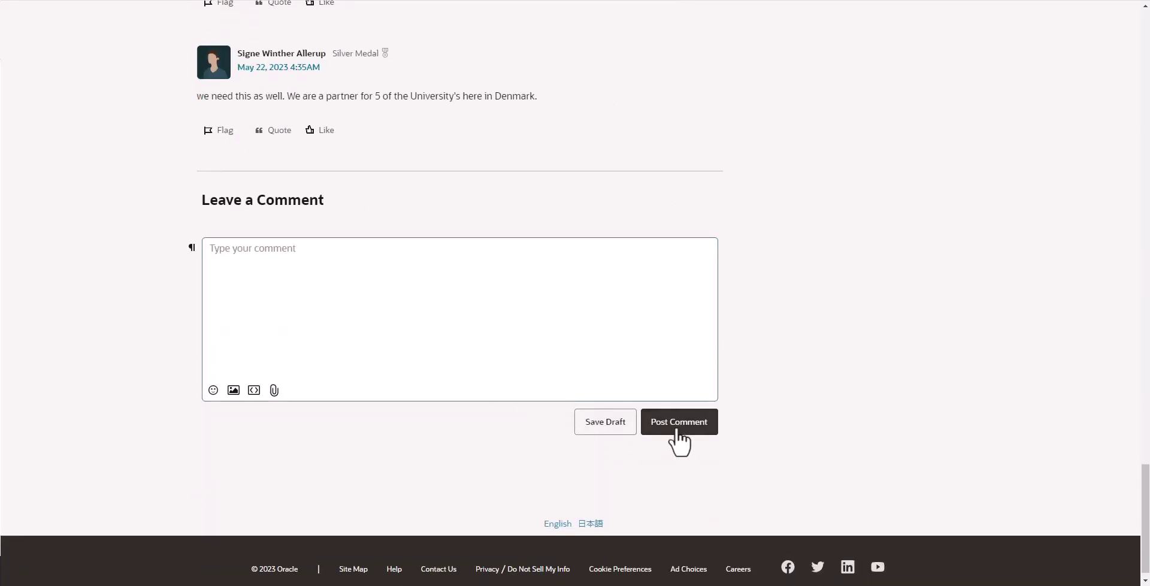
pyautogui.scroll(1, 743, 364)
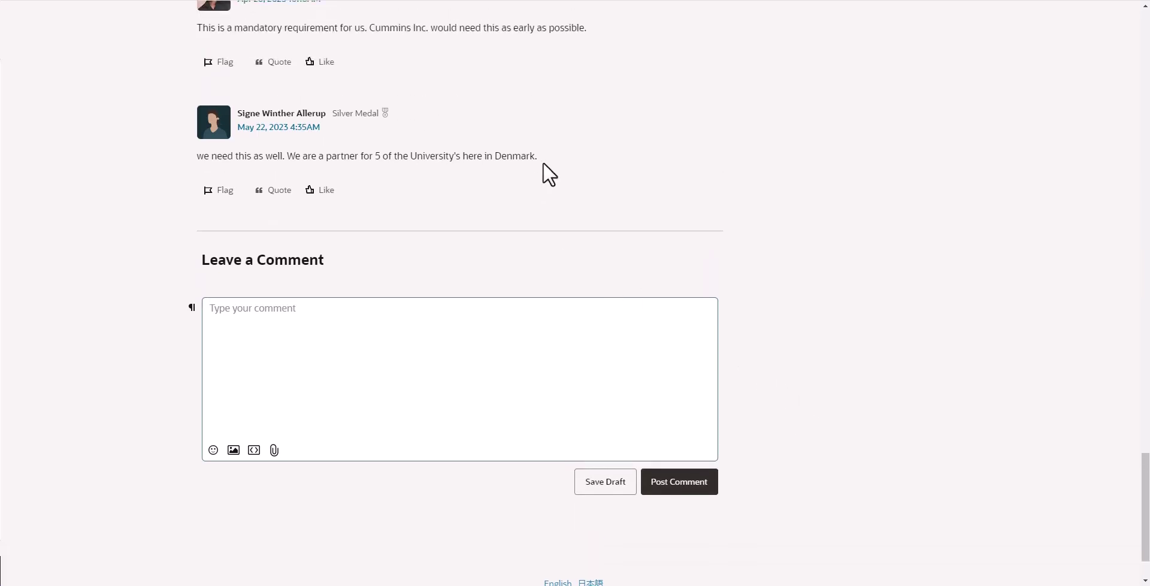
pyautogui.scroll(20, 653, 245)
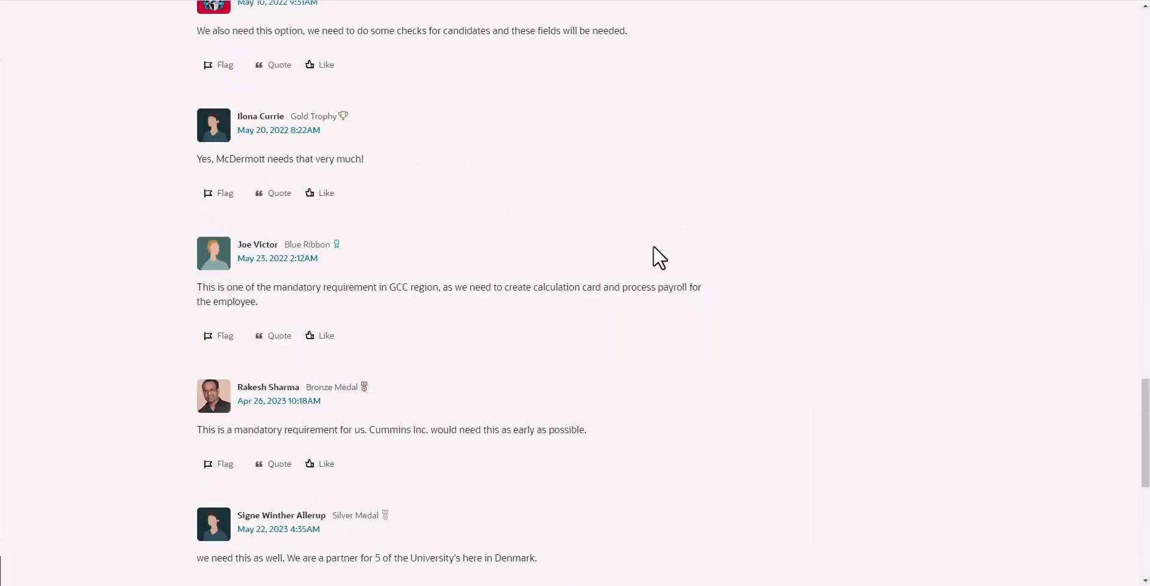
# - Scroll back to the top of the Citizenship details idea page
pyautogui.scroll(9, 652, 245)
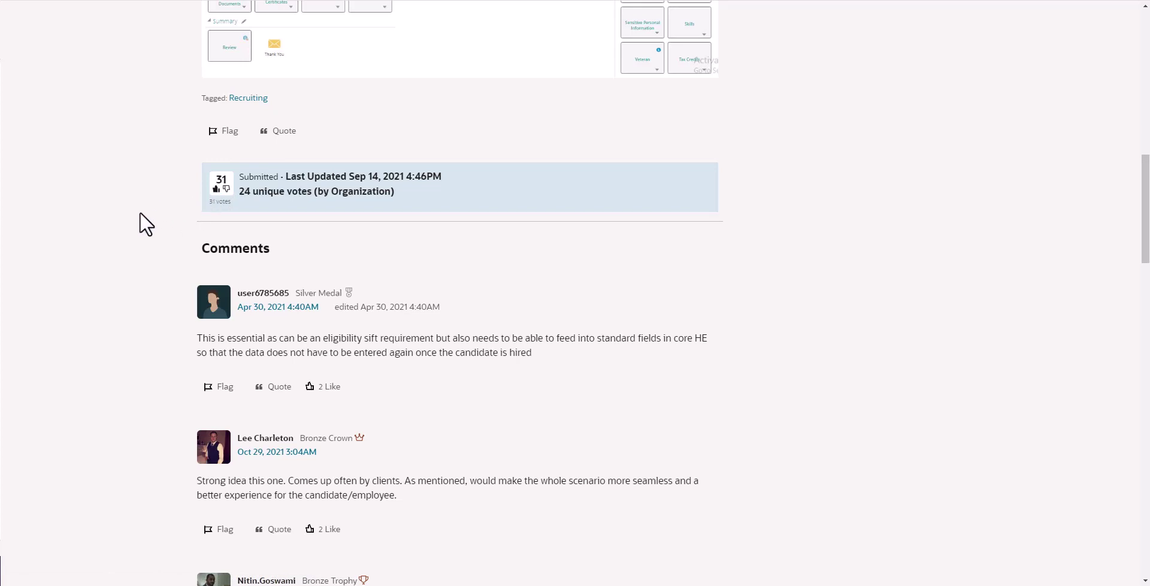
pyautogui.scroll(7, 139, 213)
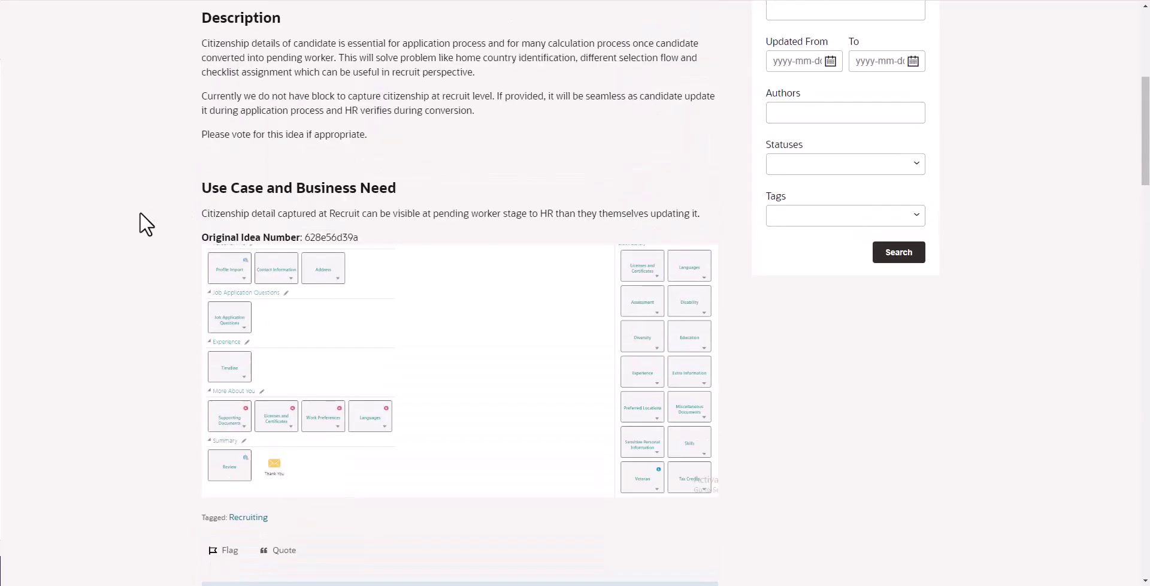
pyautogui.scroll(6, 140, 213)
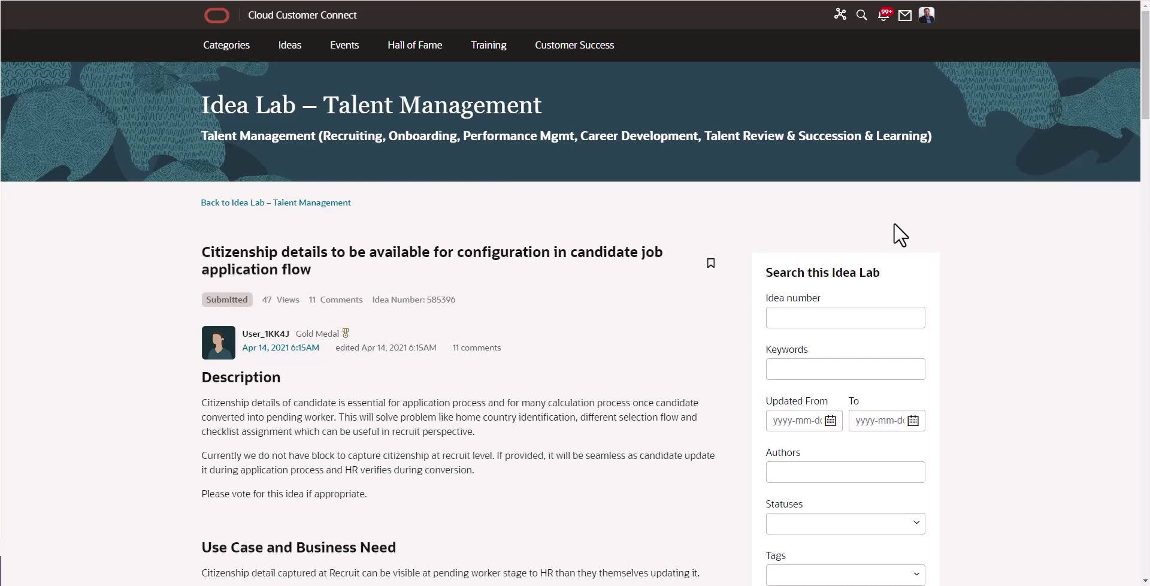
# - Go back to the Idea Lab – Talent Management listing and scroll down its ideas
pyautogui.click(289, 203)
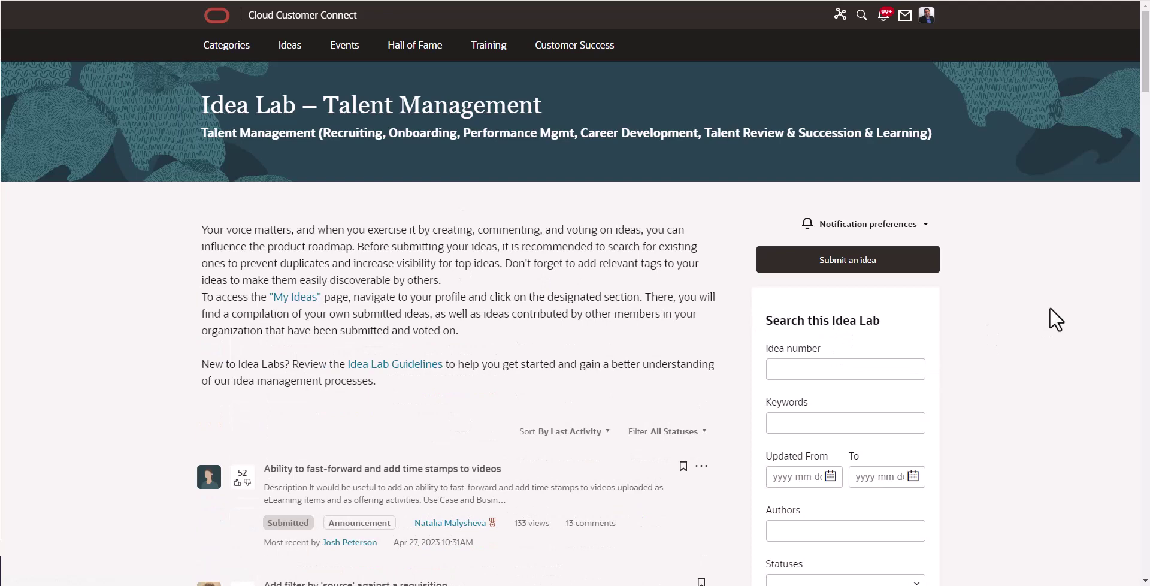
pyautogui.scroll(-1, 1045, 315)
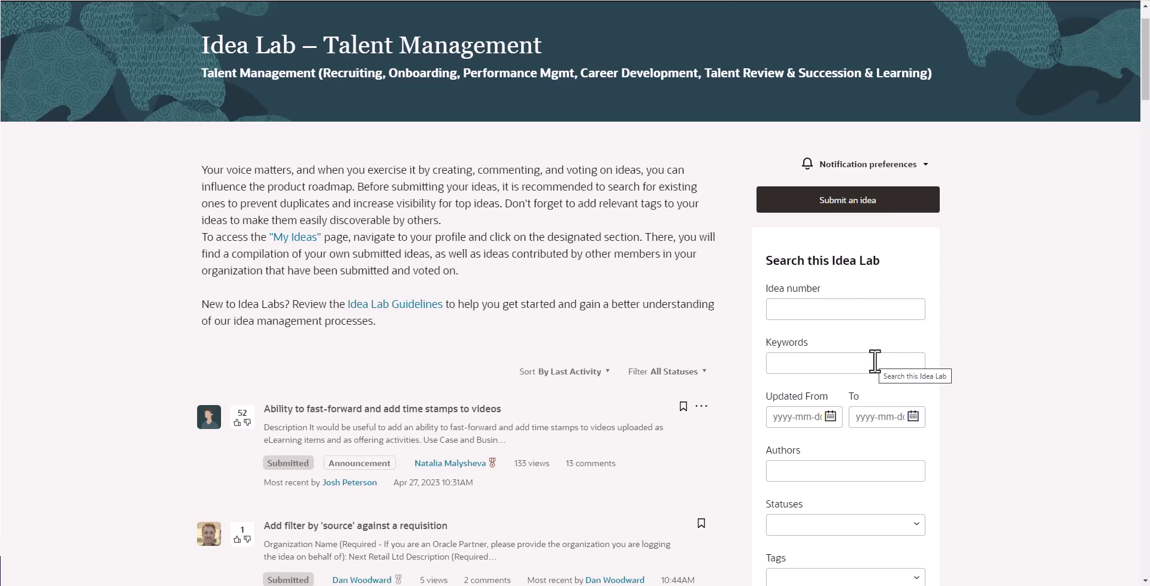
pyautogui.click(845, 203)
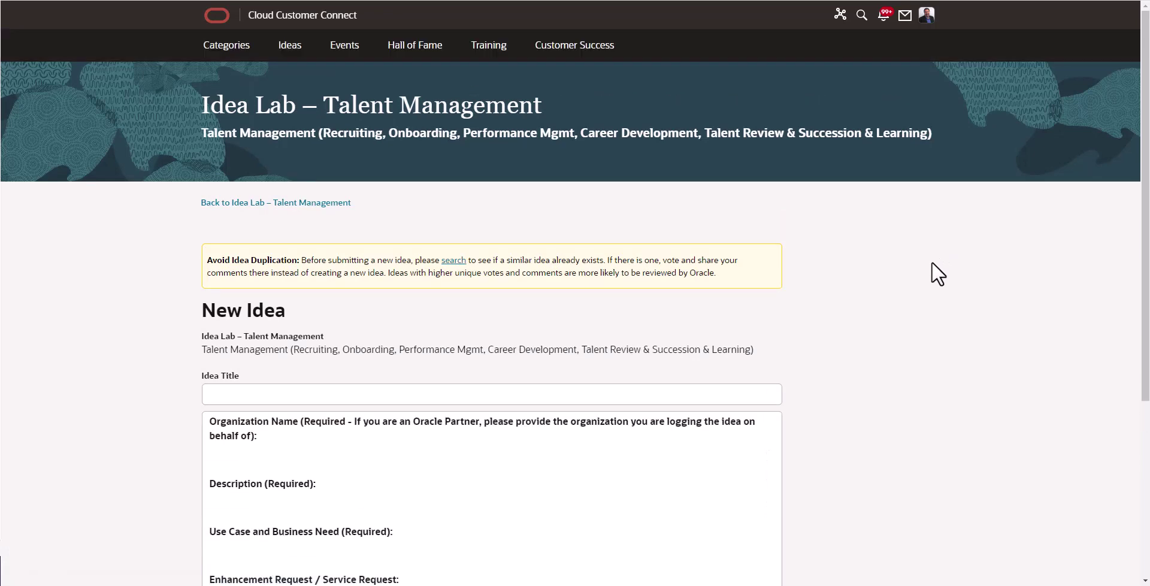
pyautogui.scroll(-2, 932, 261)
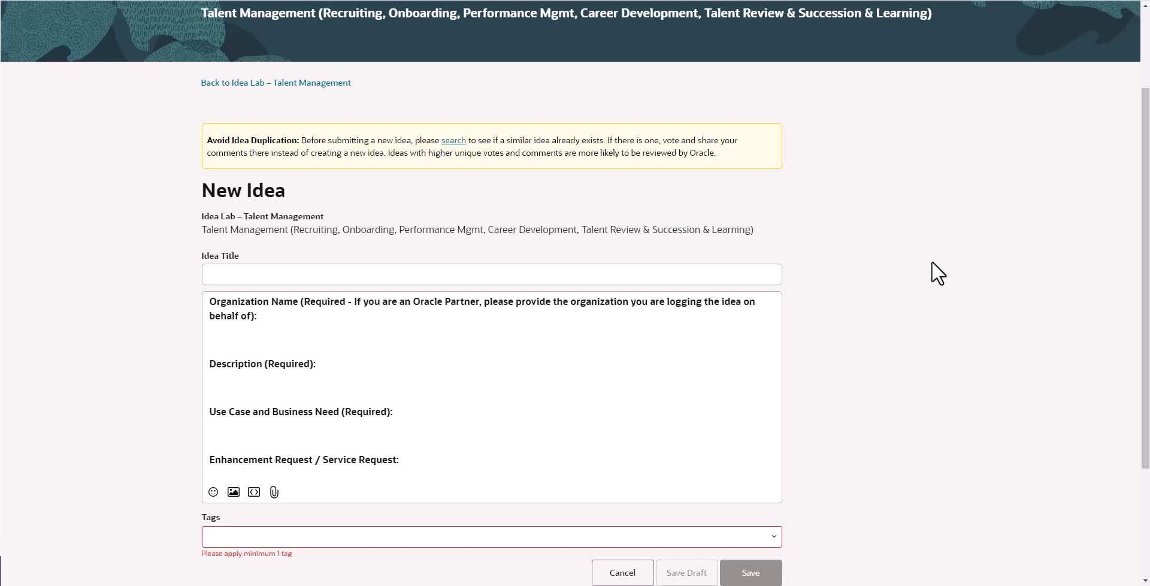
pyautogui.scroll(-1, 932, 261)
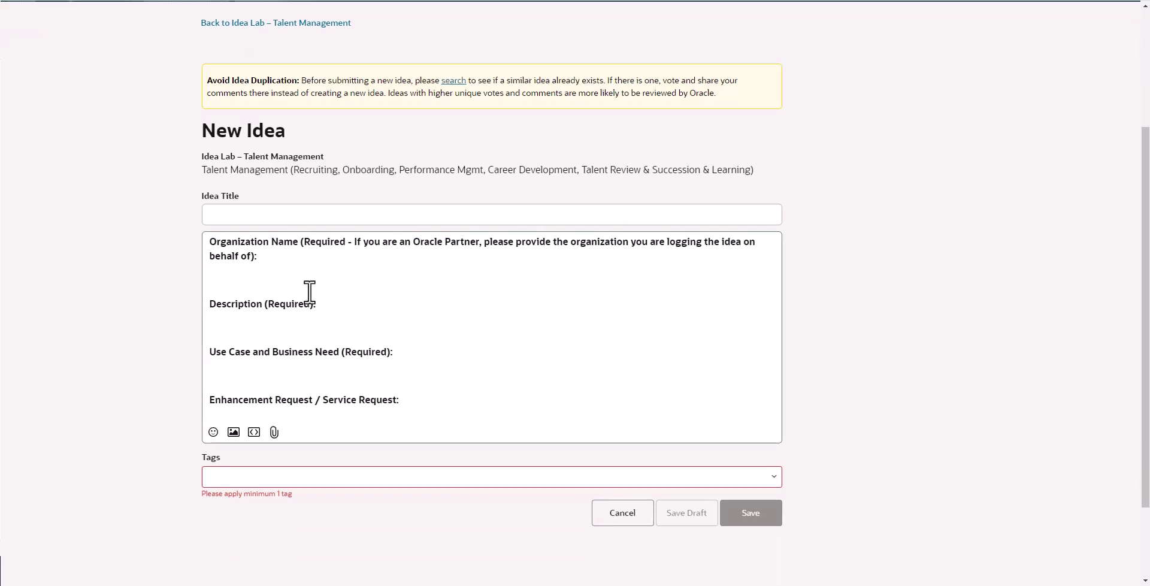
pyautogui.click(237, 215)
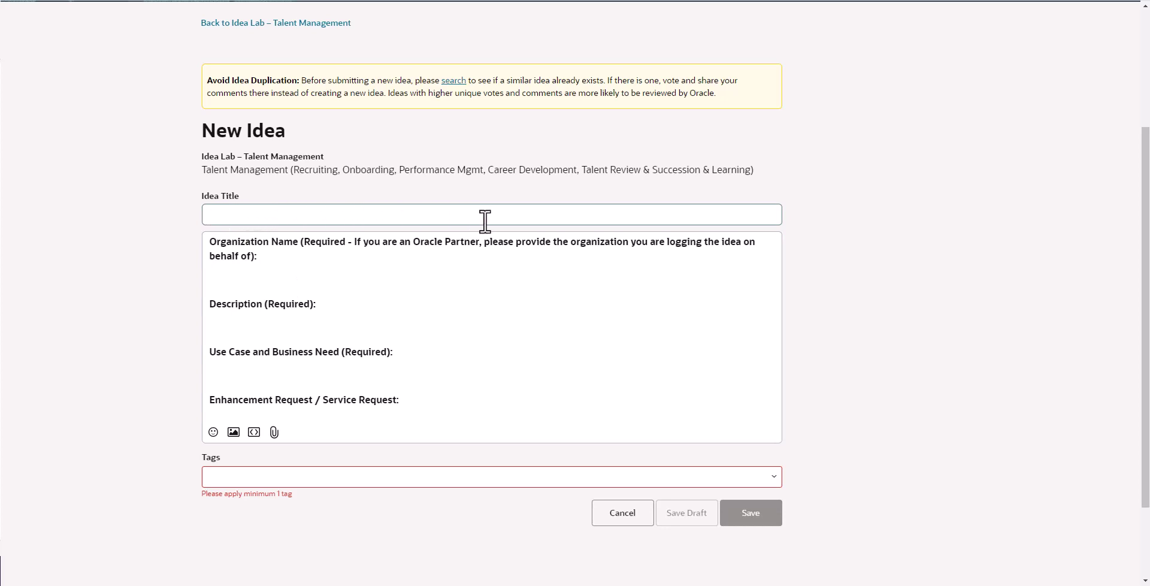
pyautogui.click(296, 259)
pyautogui.click(329, 306)
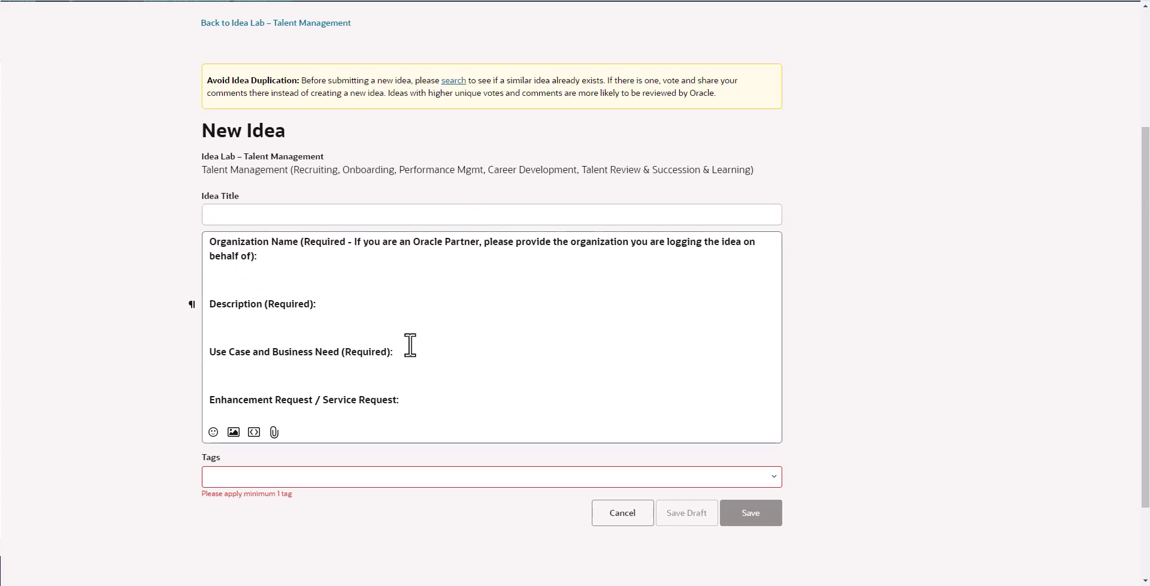
pyautogui.click(431, 400)
pyautogui.scroll(-3, 644, 371)
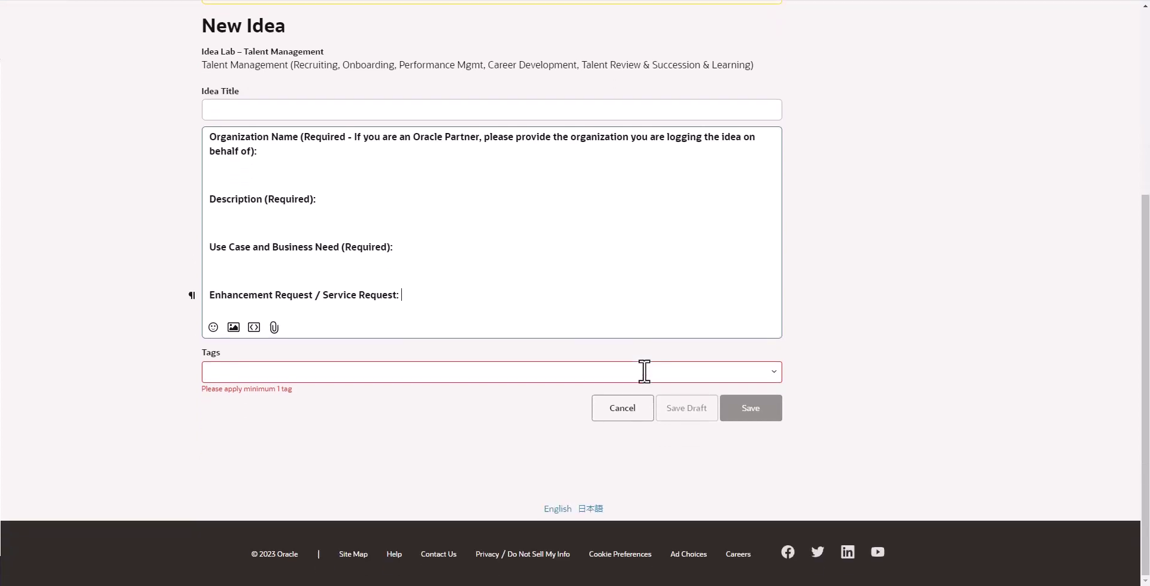
# - Choose Talent Profile from the Tags dropdown for the new idea
pyautogui.click(252, 376)
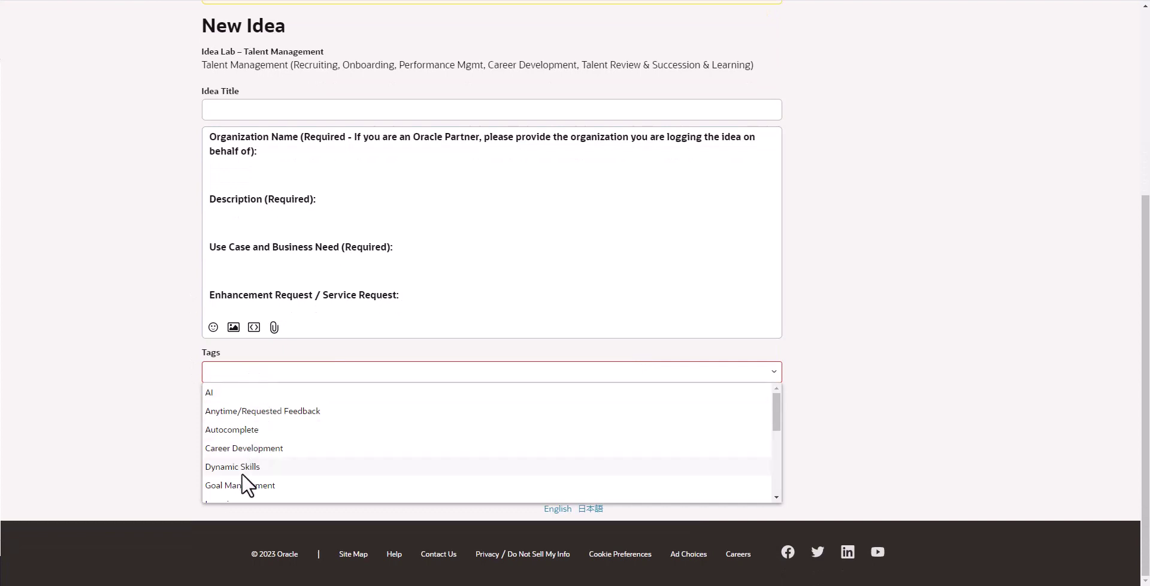
pyautogui.scroll(-1, 303, 436)
pyautogui.scroll(-1, 312, 413)
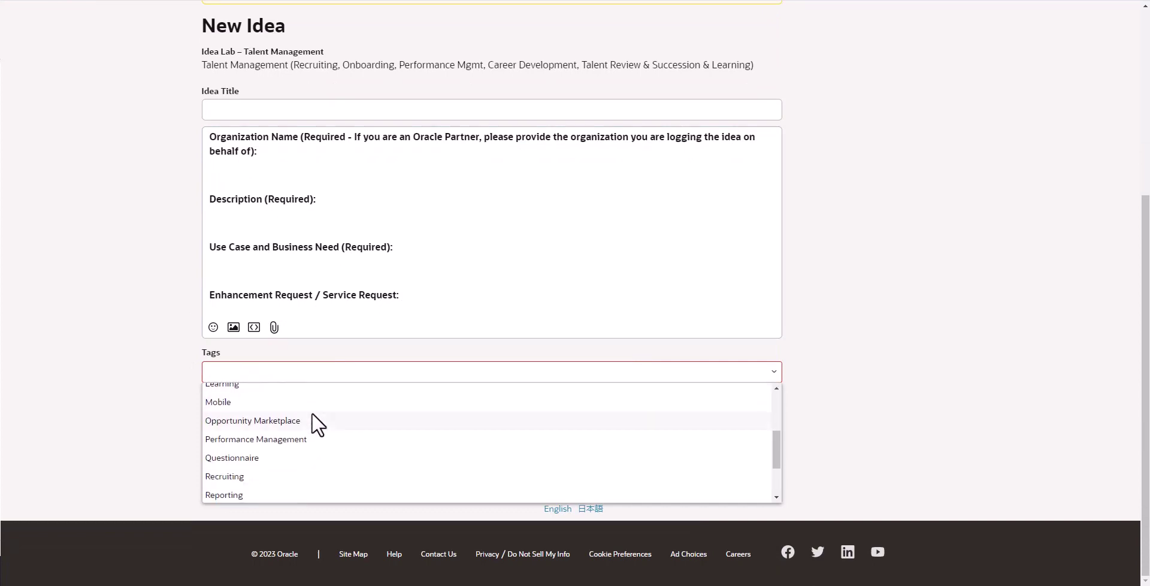
pyautogui.scroll(-1, 311, 413)
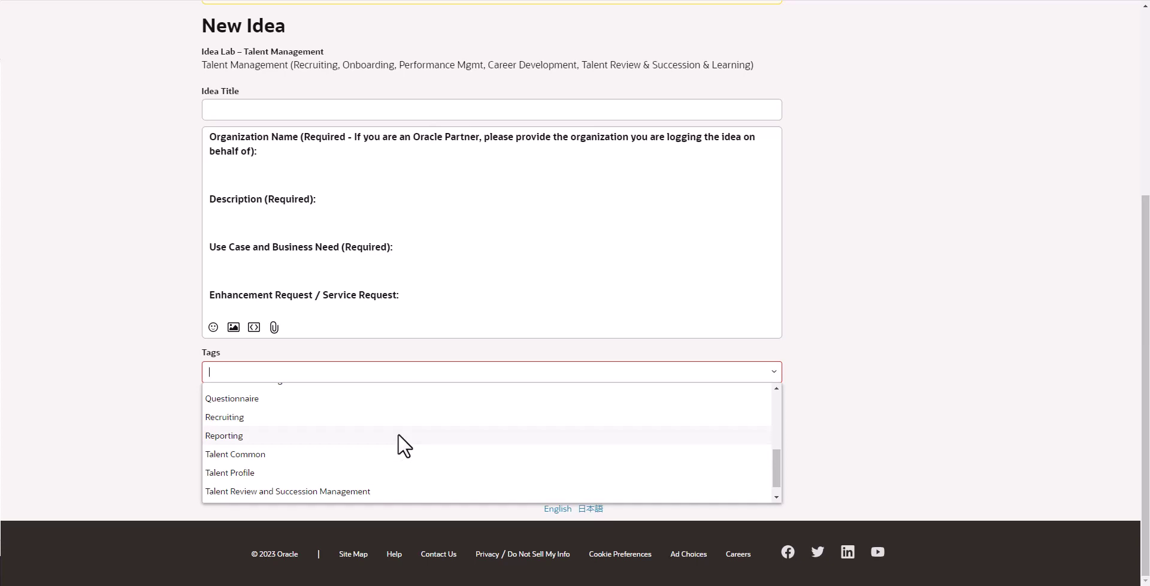
pyautogui.click(339, 474)
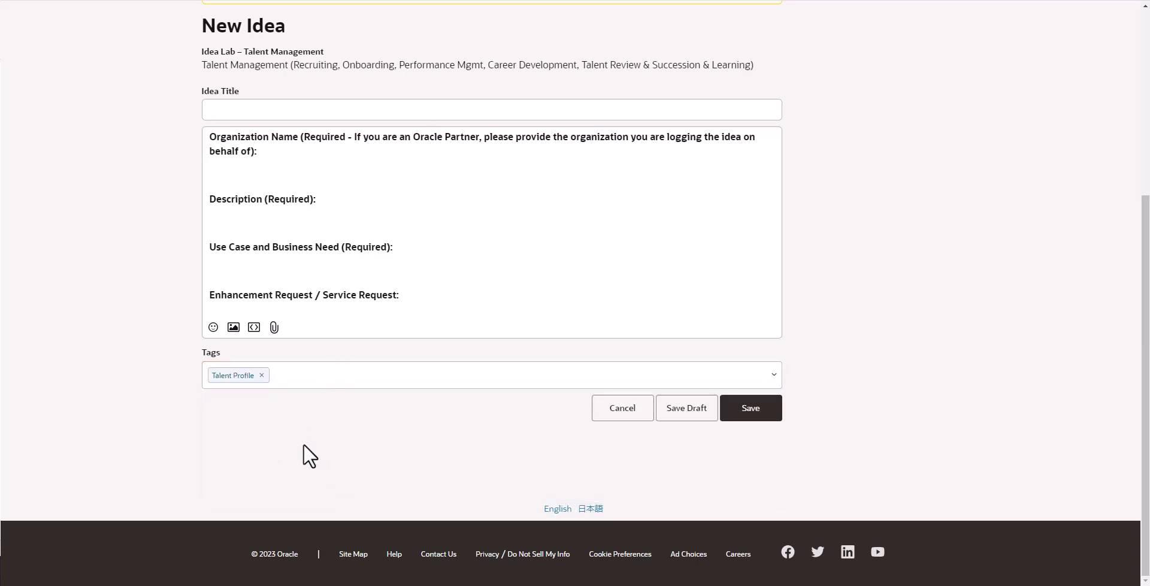
pyautogui.scroll(1, 322, 450)
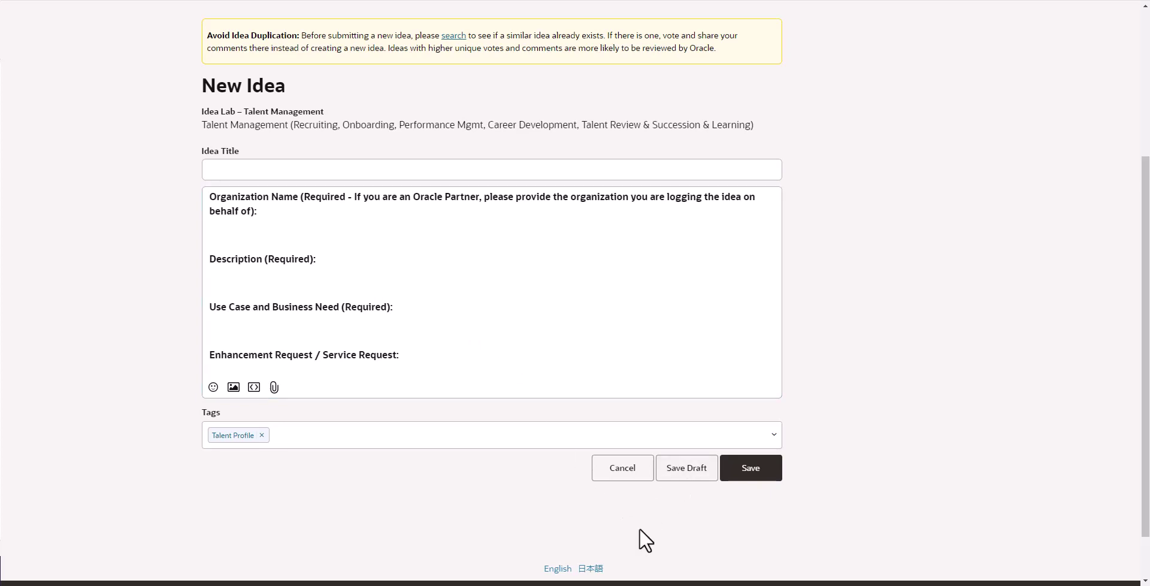
# - Enter 'Test Idea' as the idea title
pyautogui.click(290, 171)
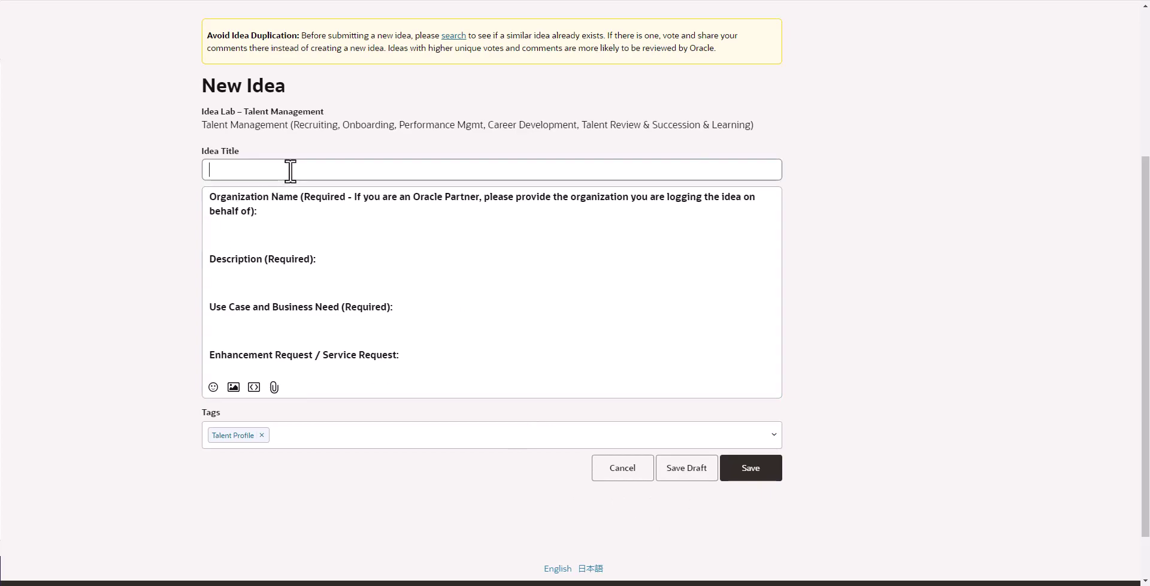
pyautogui.write('Test')
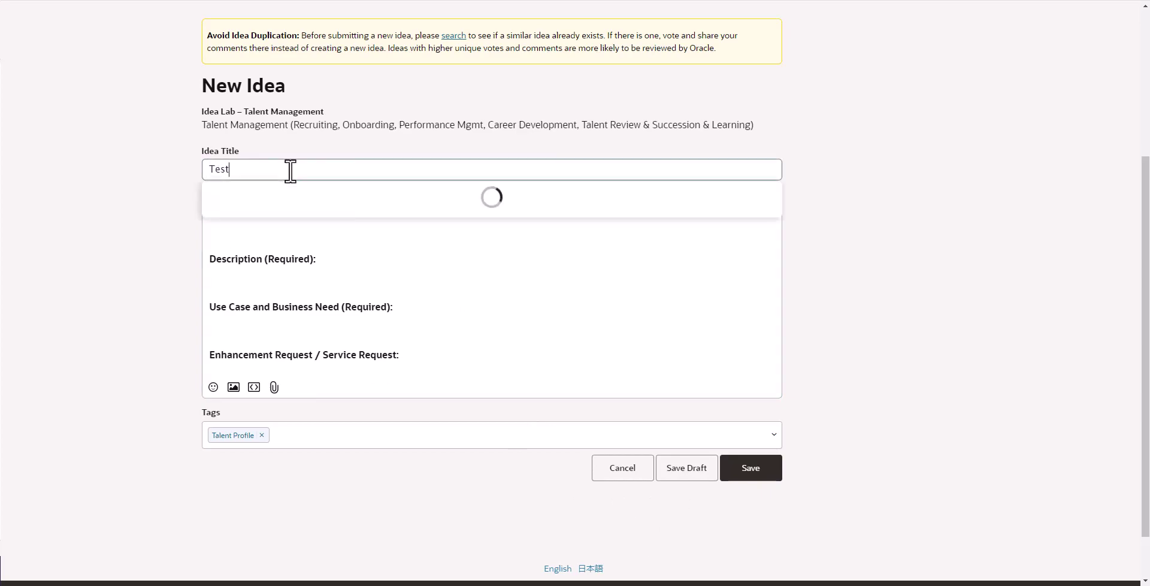
pyautogui.write(' Ideas')
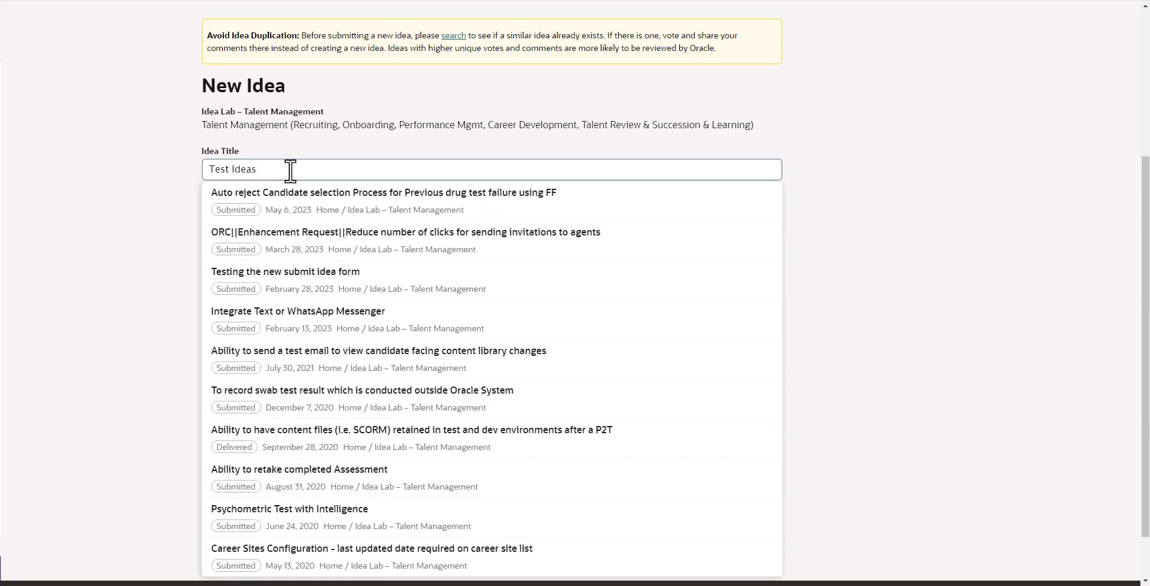
pyautogui.press('BackSpace')
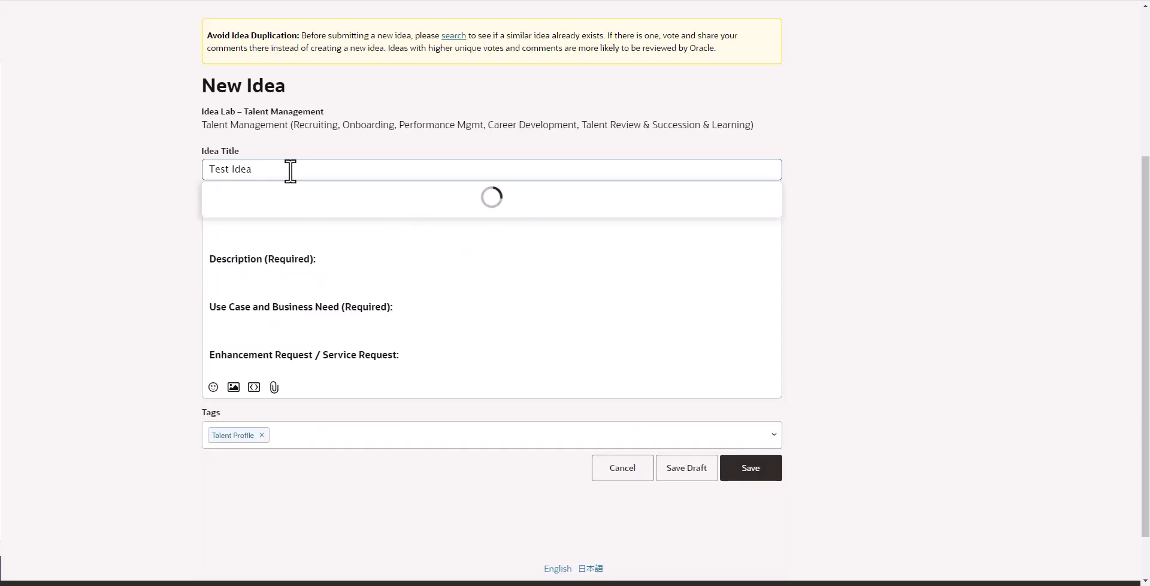
# - Fill the template with 'test' for organization name and 'Test' for description and use case
pyautogui.click(849, 253)
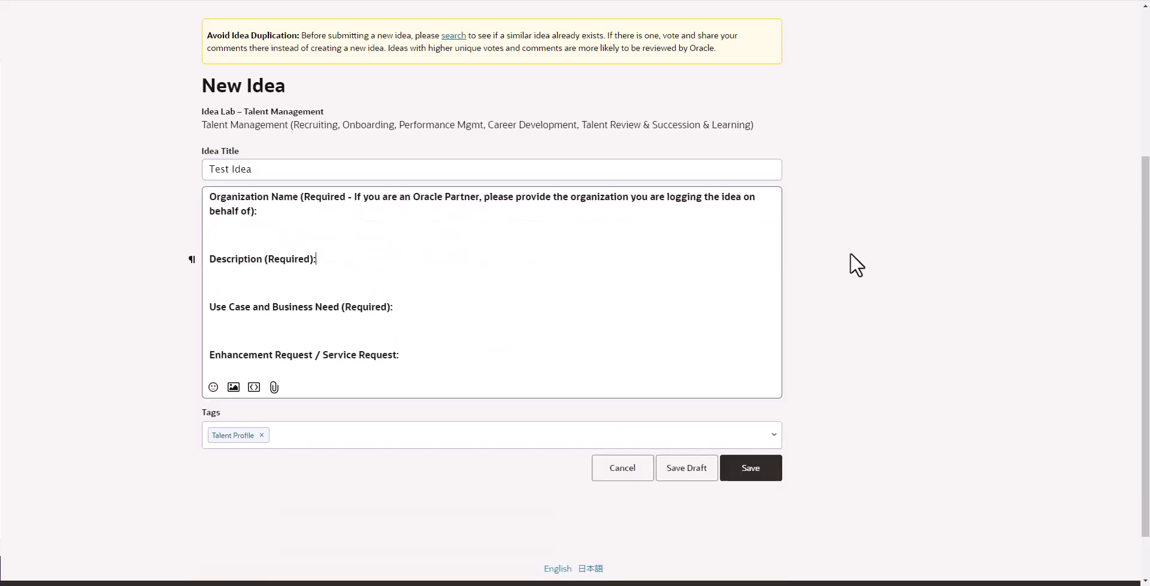
pyautogui.click(278, 214)
pyautogui.write('test')
pyautogui.click(414, 259)
pyautogui.write('Test')
pyautogui.click(415, 303)
pyautogui.write('Test')
pyautogui.scroll(2, 819, 370)
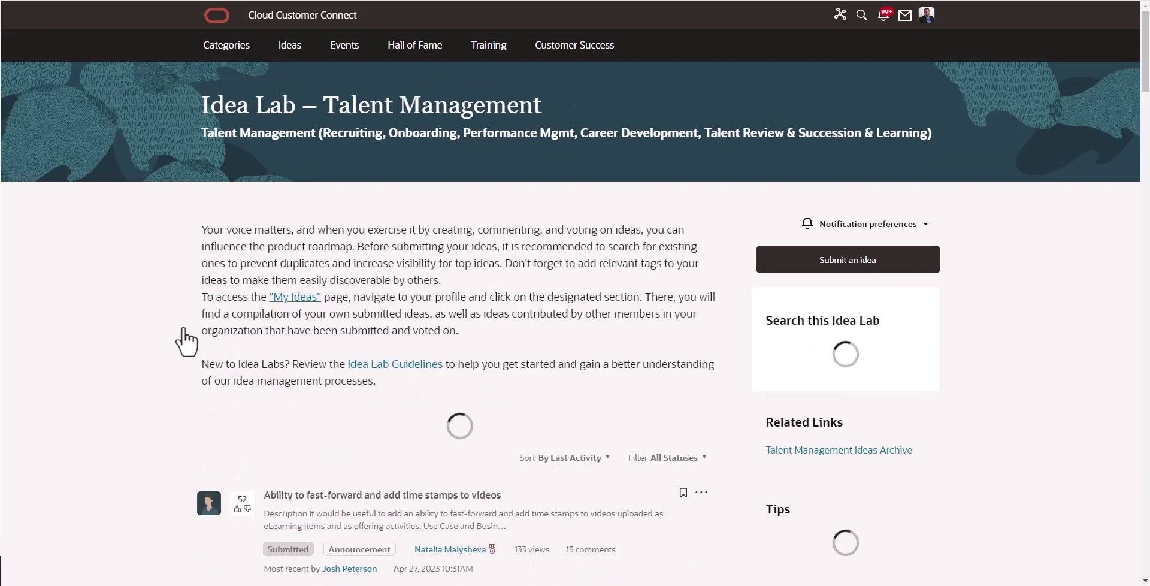
# - Scroll the Idea Lab list down to Test Idea, shown as Submitted
pyautogui.scroll(-2, 999, 329)
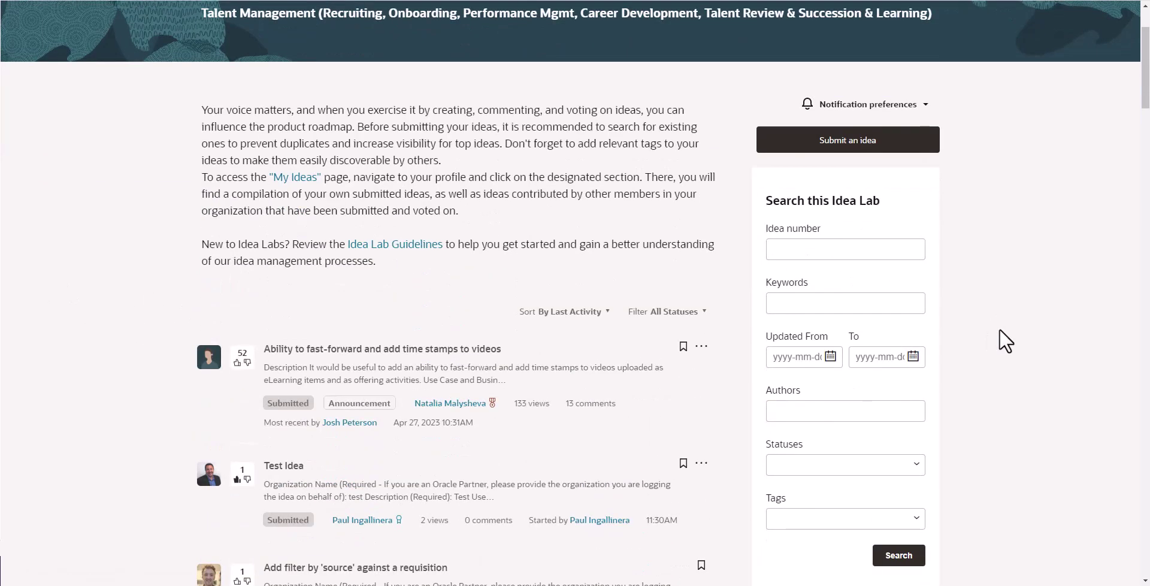
pyautogui.scroll(-2, 998, 329)
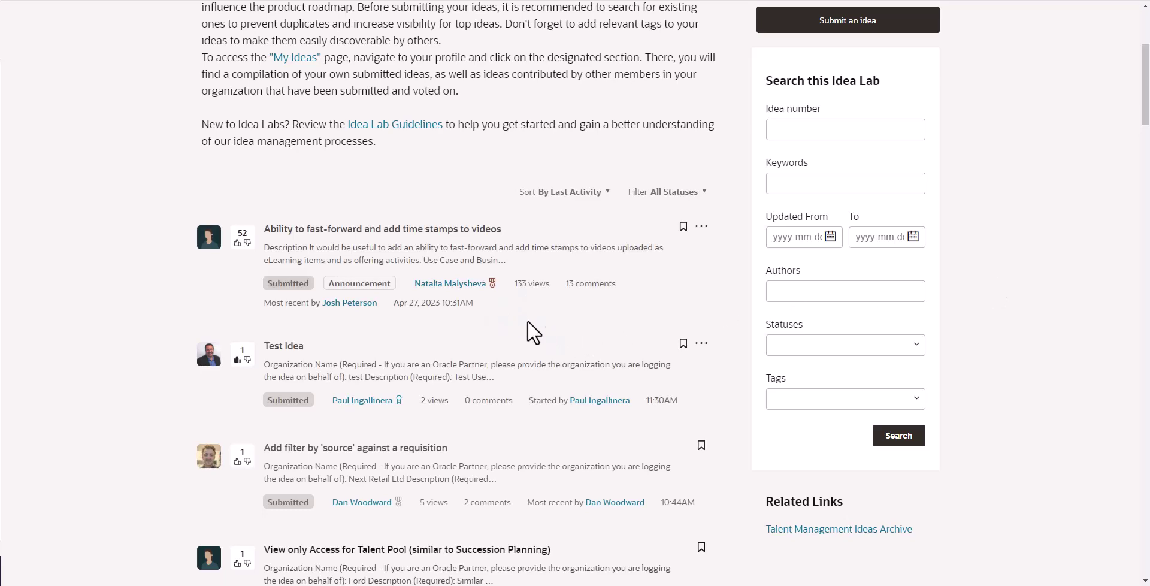
# - Open the 'Ability to fast-forward and add time stamps to videos' idea and select its number 593097
pyautogui.click(338, 233)
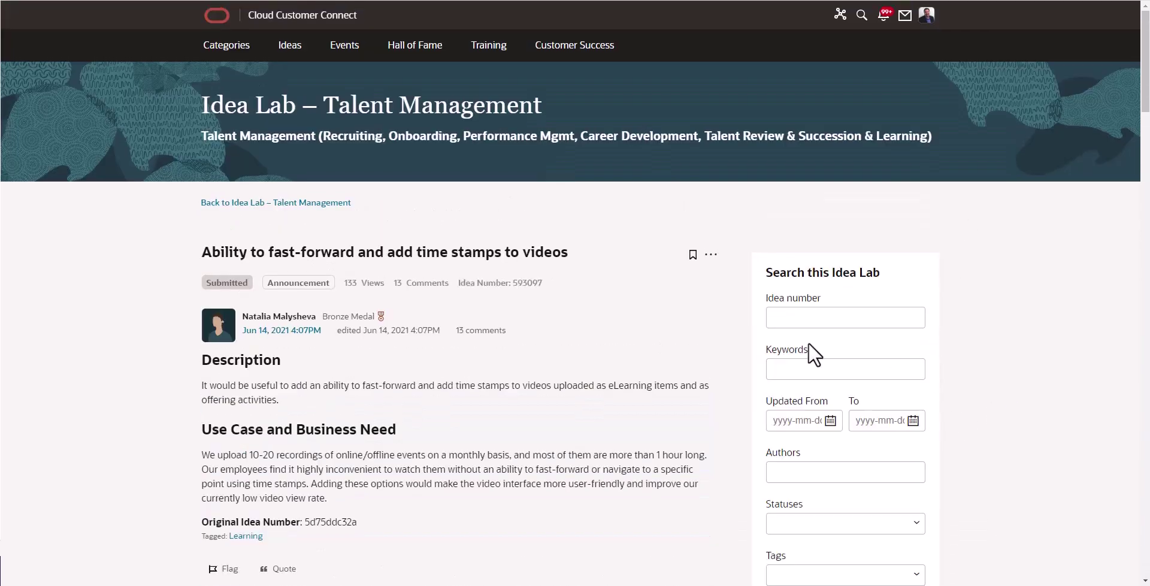
pyautogui.scroll(-1, 533, 282)
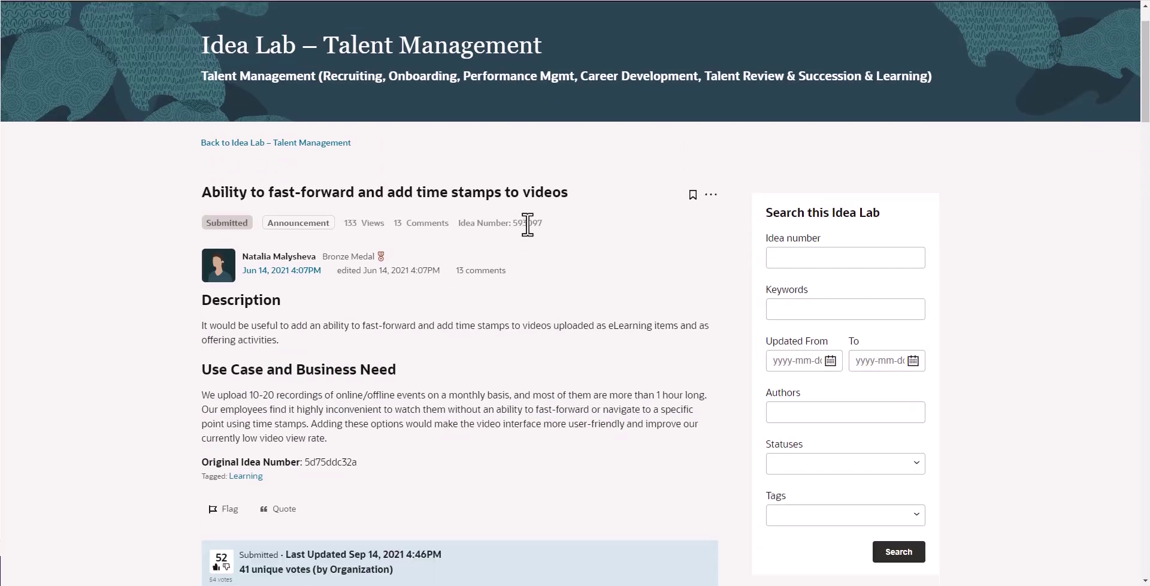
pyautogui.doubleClick(526, 226)
# - Return to the Talent Management Idea Lab listing and scroll through it
pyautogui.click(319, 145)
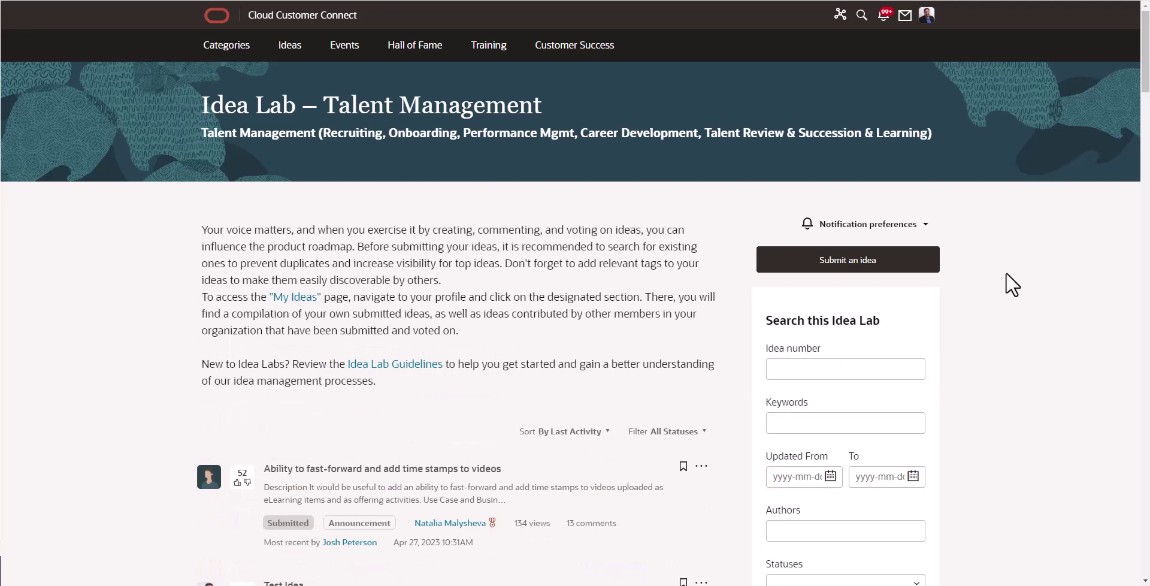
pyautogui.scroll(-3, 1005, 272)
pyautogui.scroll(3, 1004, 272)
# - Show the Idea Lab's notification preference options, currently set to Unfollow
pyautogui.click(926, 221)
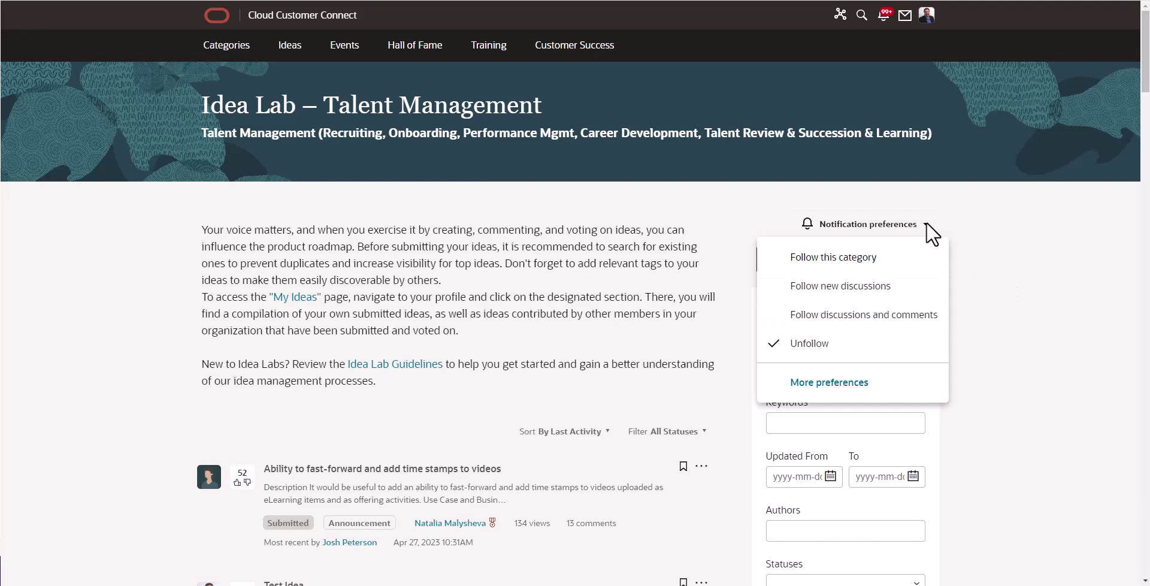